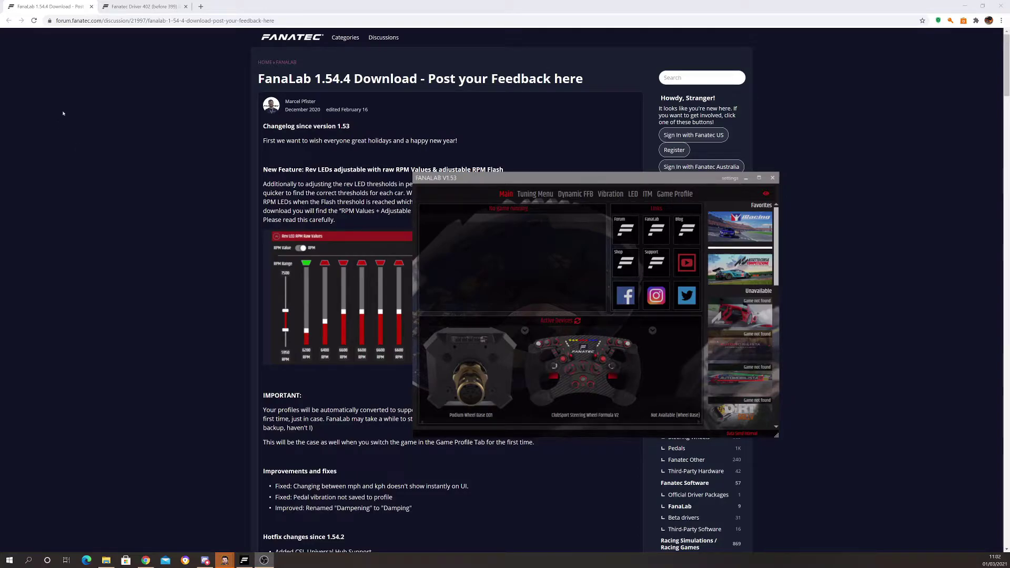
# Download 2021.2.05-Fanalab_v1-54-5.zip from the FanaLab 1.54.4 forum post
pyautogui.click(200, 109)
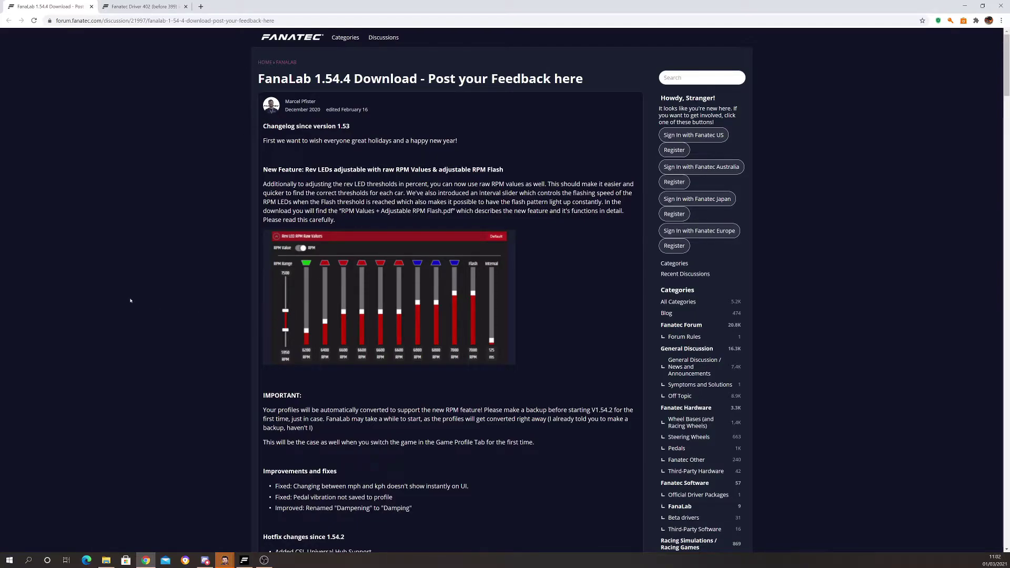
pyautogui.scroll(-5, 134, 295)
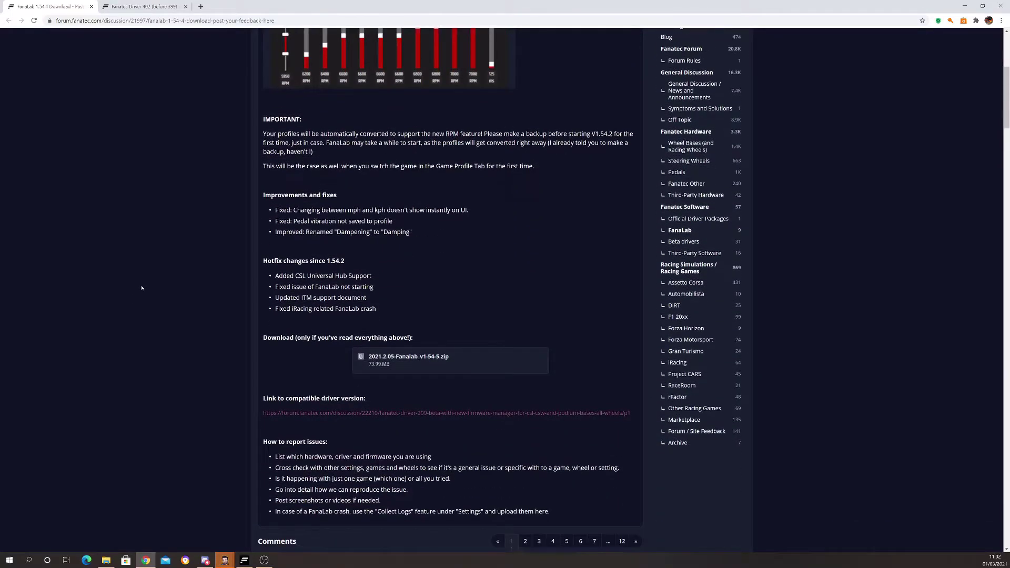
pyautogui.scroll(5, 138, 290)
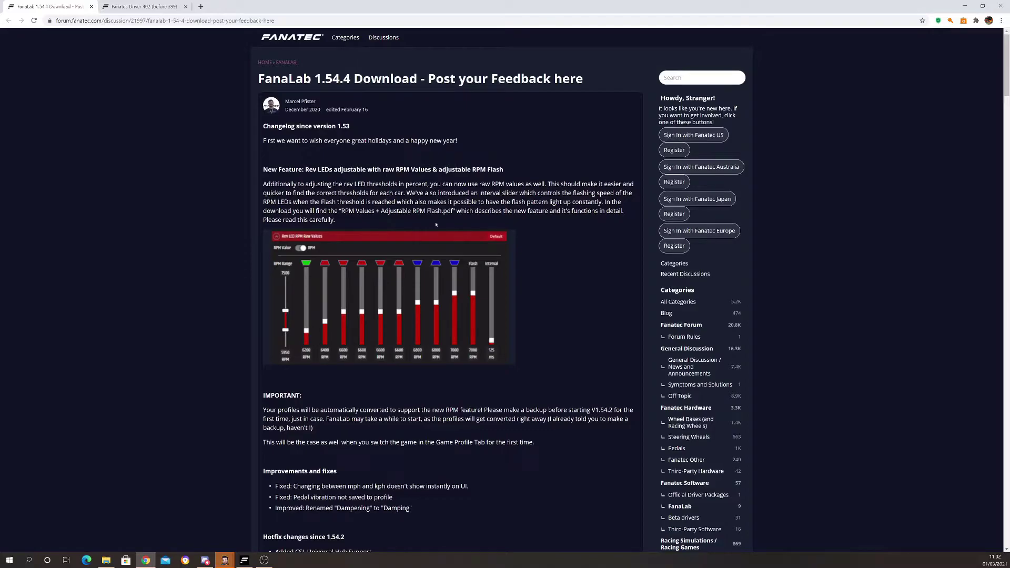
pyautogui.scroll(-2, 422, 227)
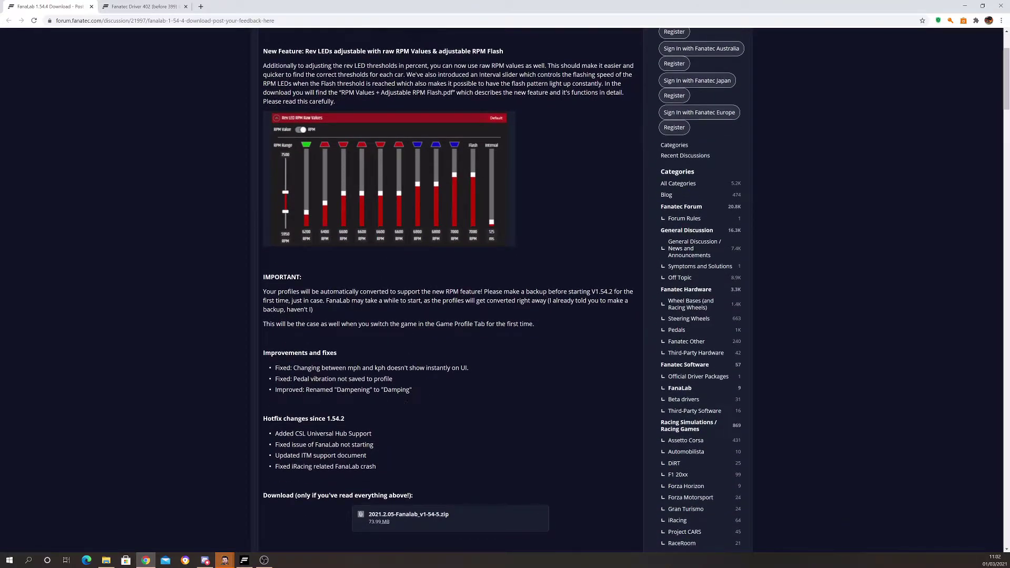
pyautogui.scroll(-2, 253, 423)
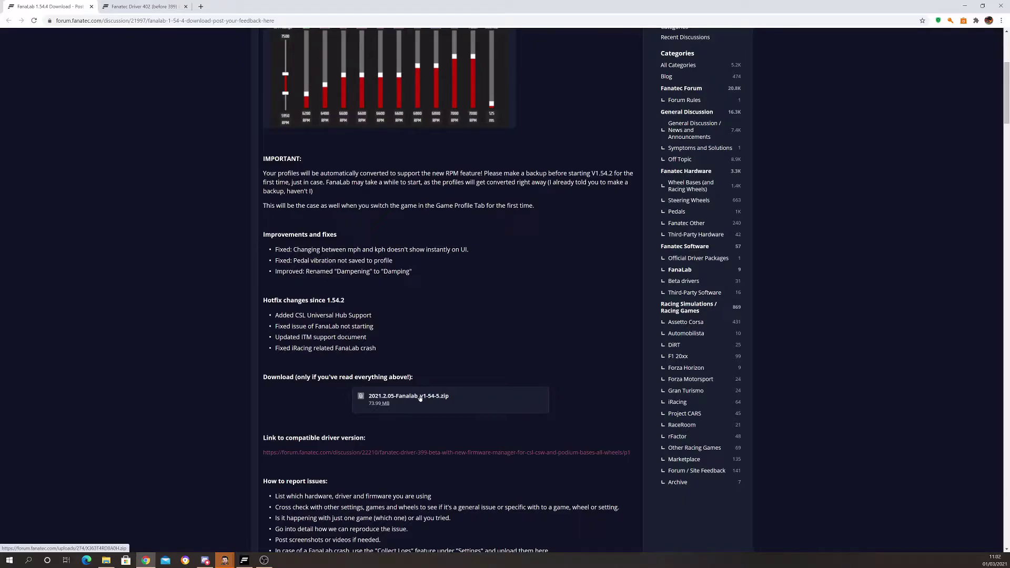
pyautogui.click(420, 399)
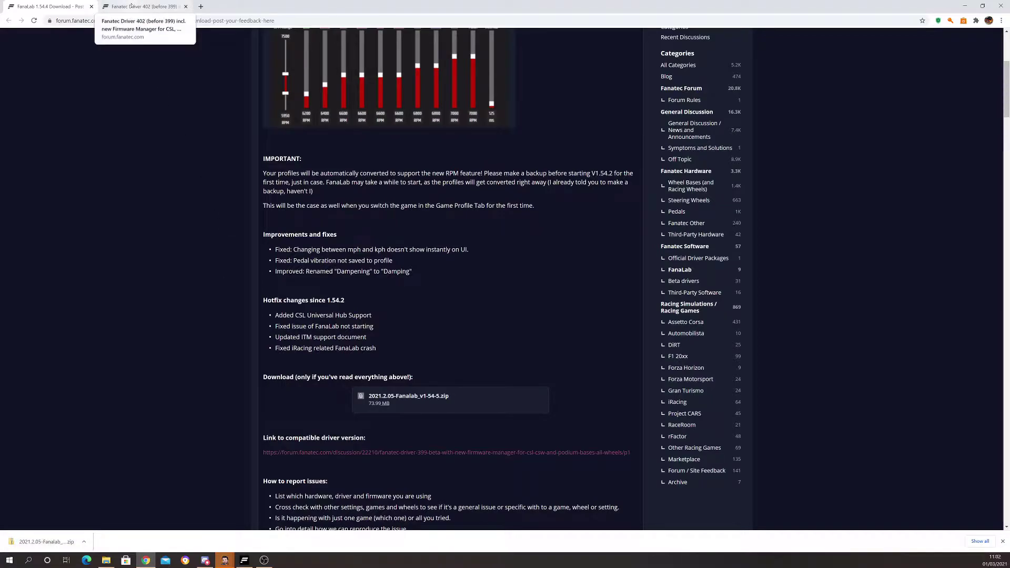
# Review the changelog in the Fanatec Driver 402 forum post and download 2021.02.01-Fanatec_driver_402.zip
pyautogui.click(131, 6)
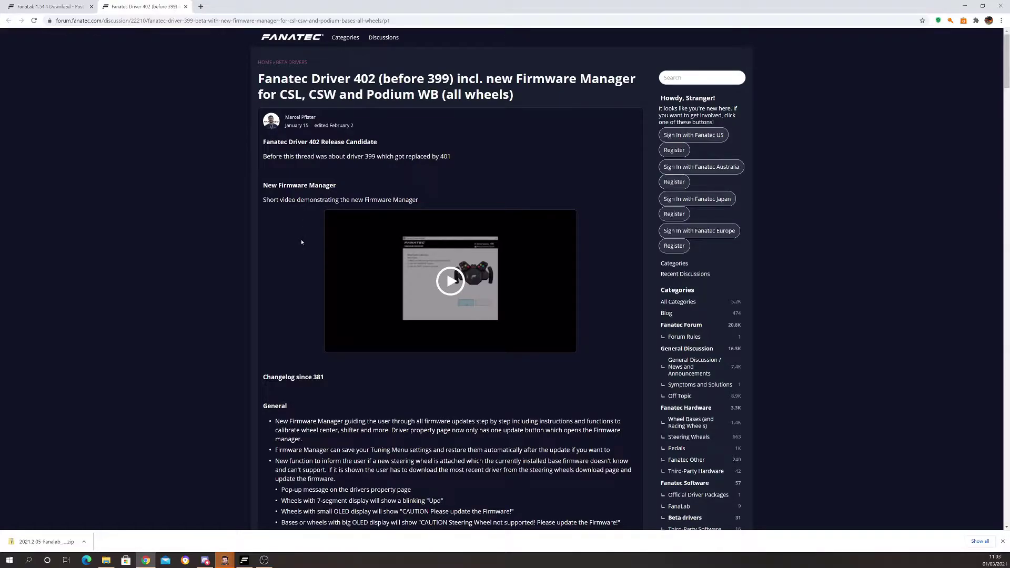
pyautogui.scroll(-2, 302, 242)
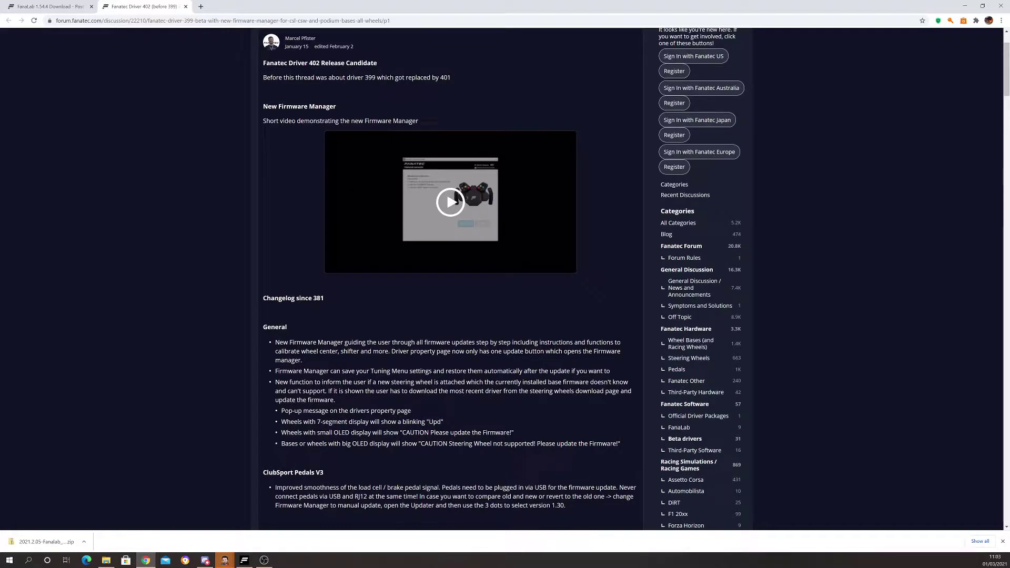
pyautogui.scroll(-2, 506, 345)
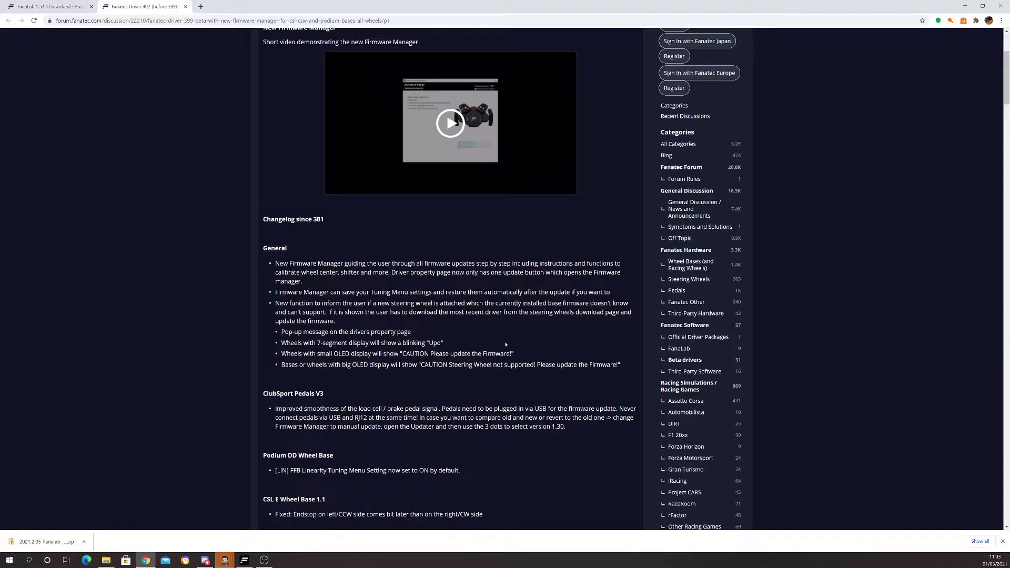
pyautogui.scroll(-5, 506, 345)
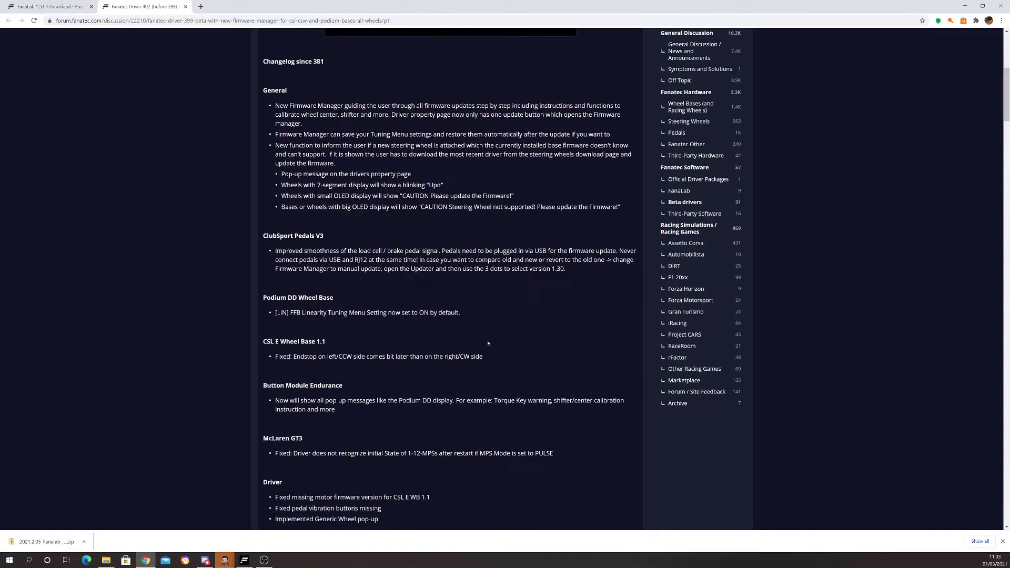
pyautogui.scroll(-4, 488, 342)
pyautogui.scroll(4, 488, 342)
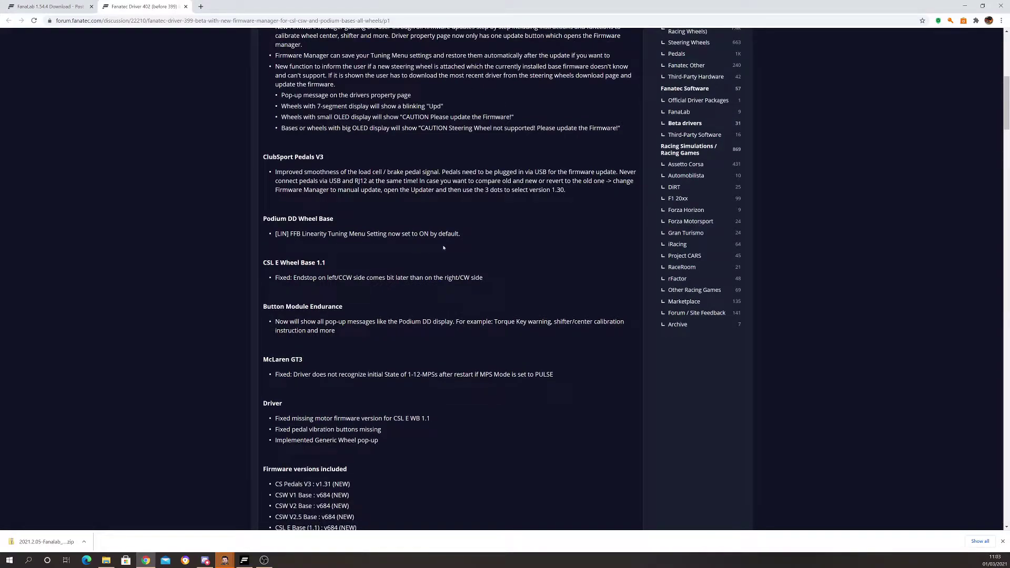
pyautogui.scroll(2, 442, 248)
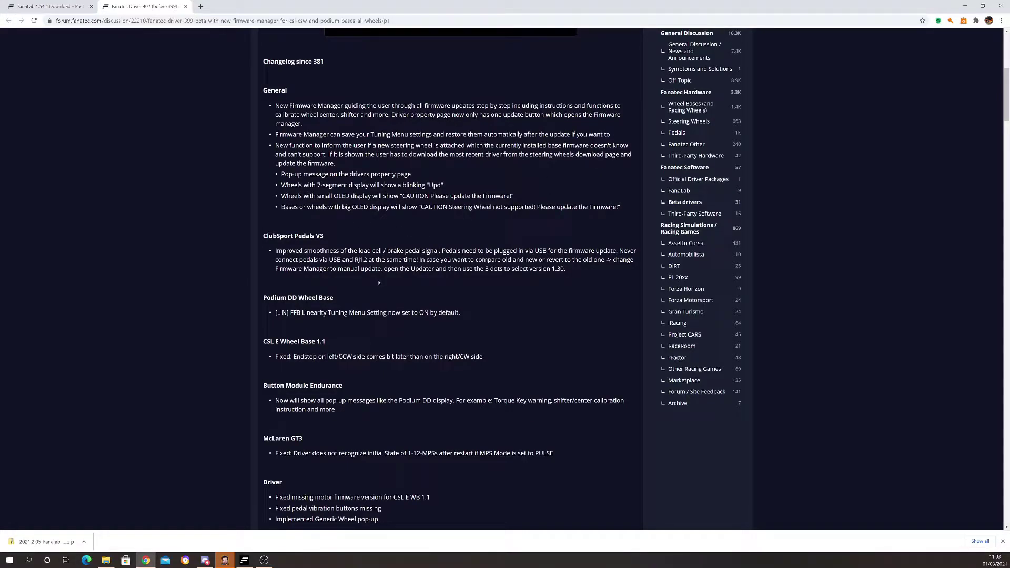
pyautogui.scroll(-3, 380, 287)
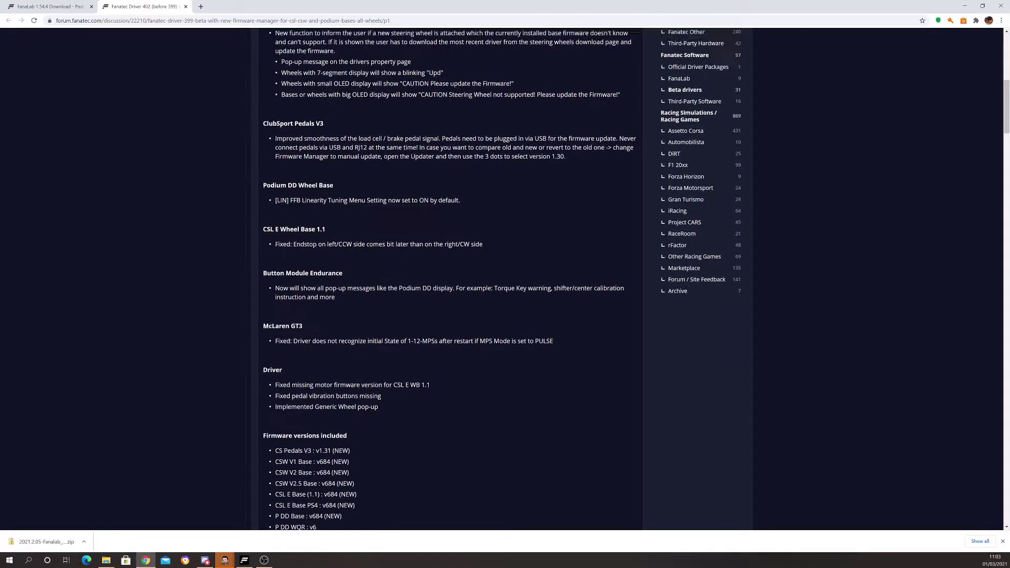
pyautogui.scroll(-5, 421, 300)
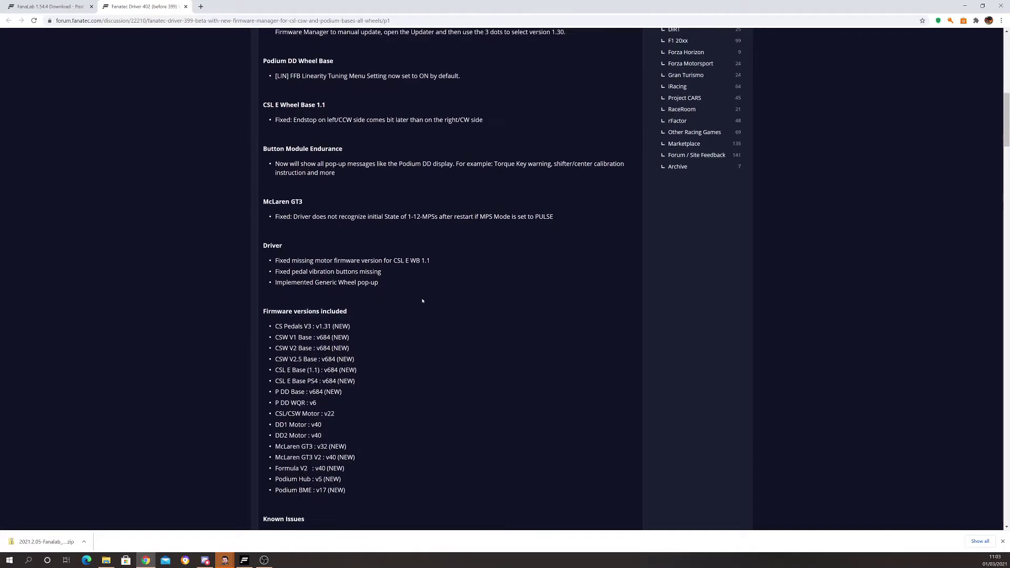
pyautogui.scroll(-3, 423, 300)
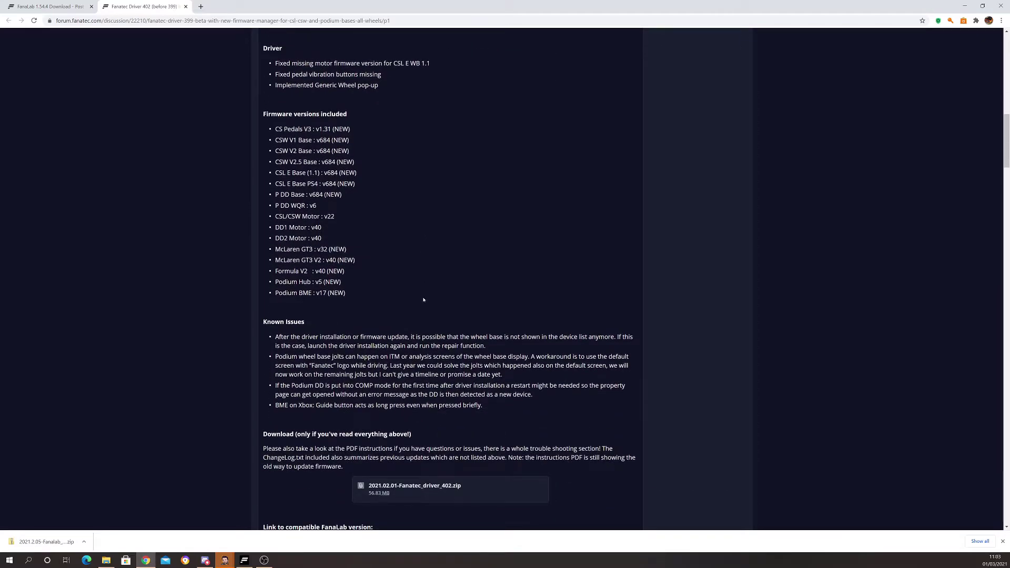
pyautogui.scroll(-3, 424, 300)
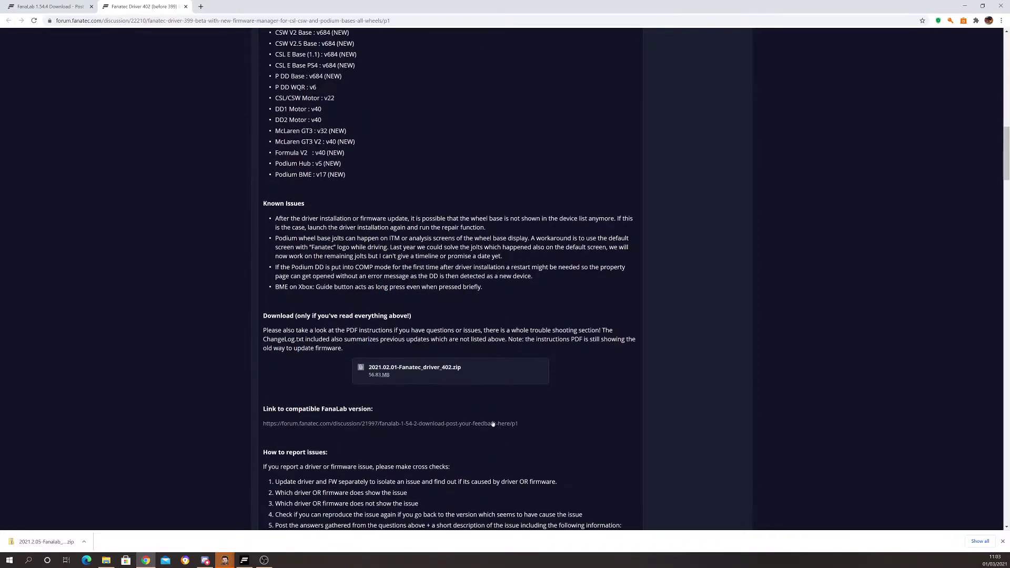
pyautogui.click(420, 368)
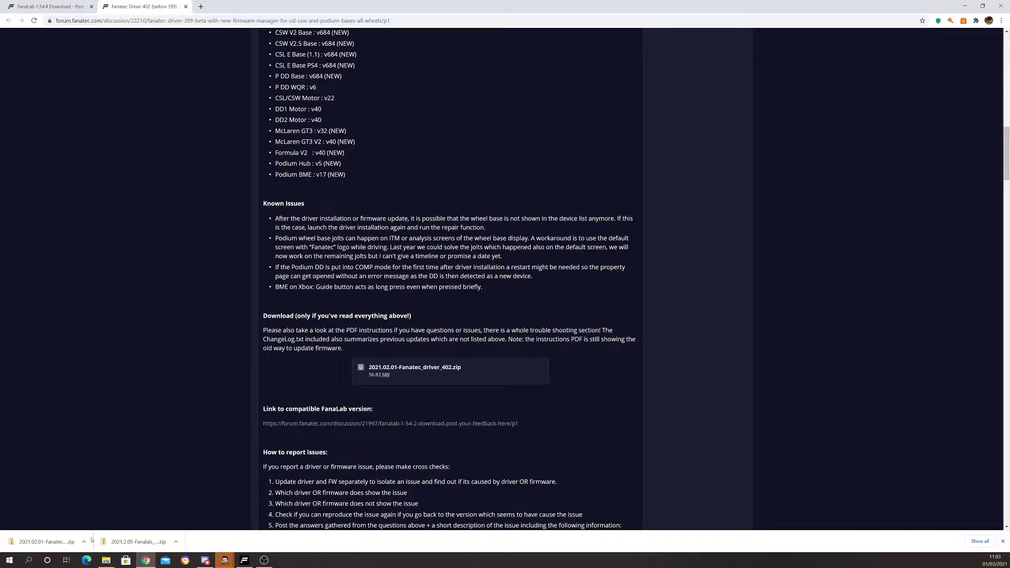
# Switch to File Explorer, show the Downloads folder, and close the running FanaLab V1.53 program
pyautogui.click(106, 560)
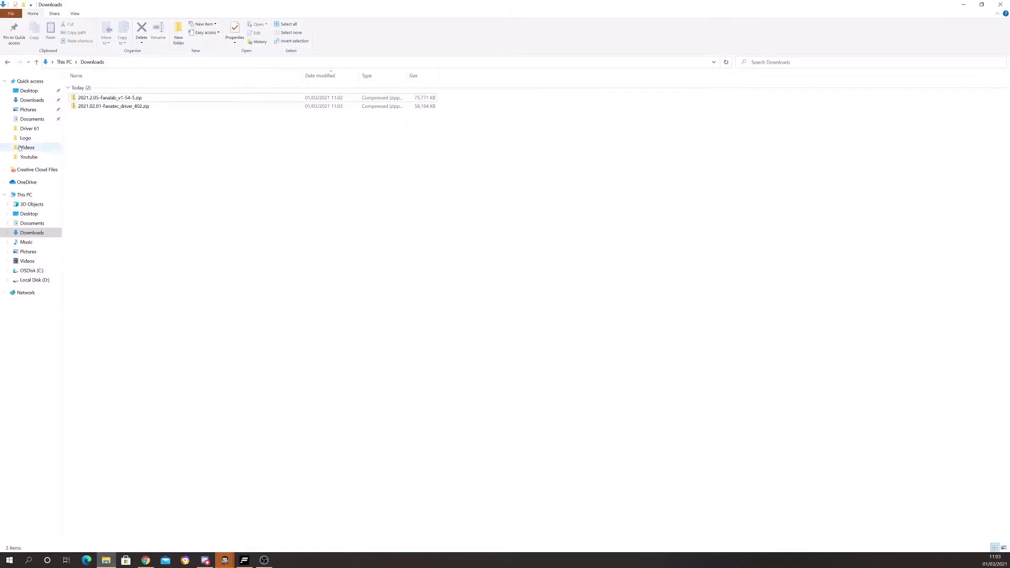
pyautogui.click(30, 235)
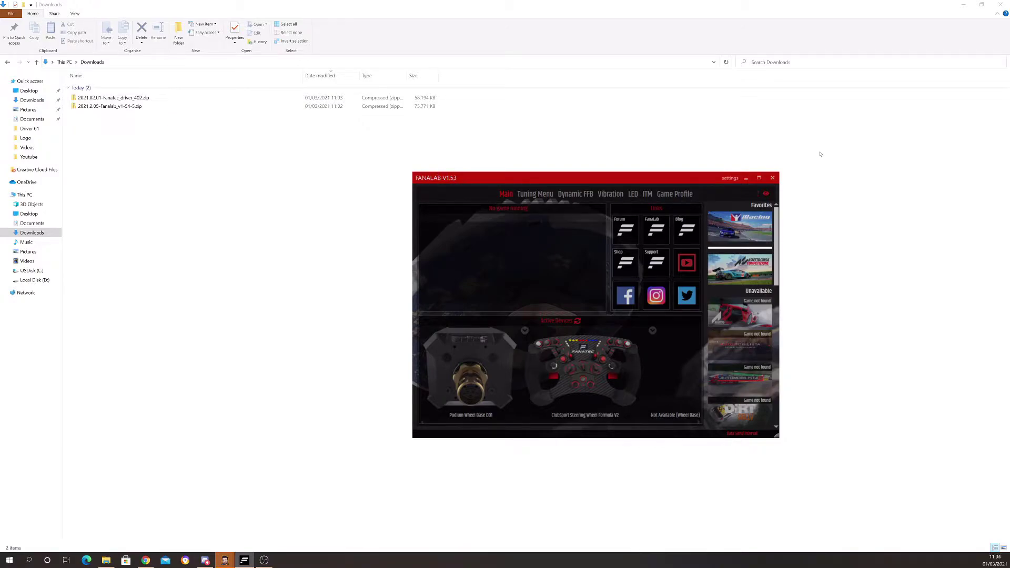
pyautogui.click(773, 179)
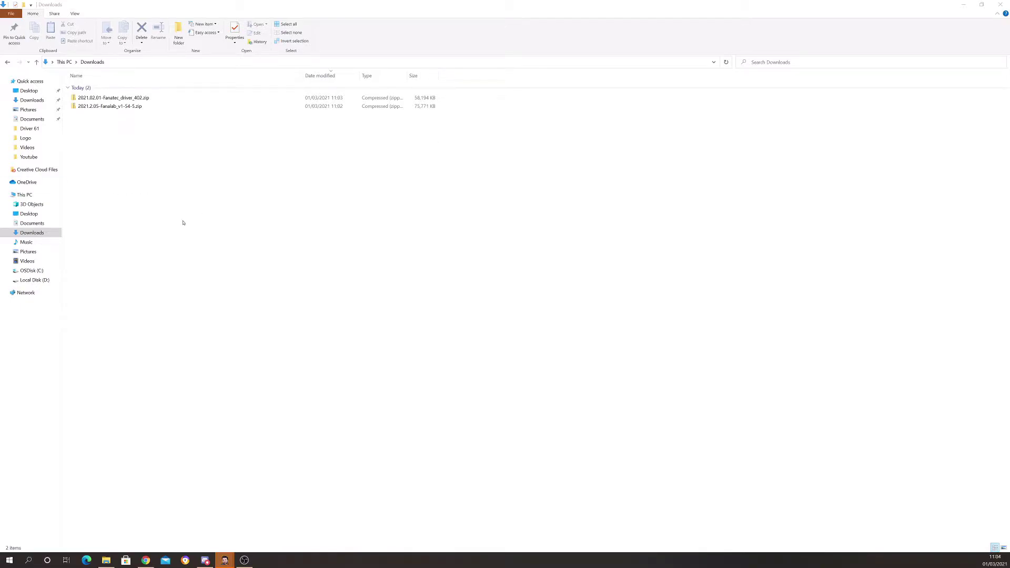
# Open the 2021.02.01-Fanatec_driver_402 folder inside the driver zip and widen the Name column
pyautogui.doubleClick(110, 100)
pyautogui.doubleClick(111, 88)
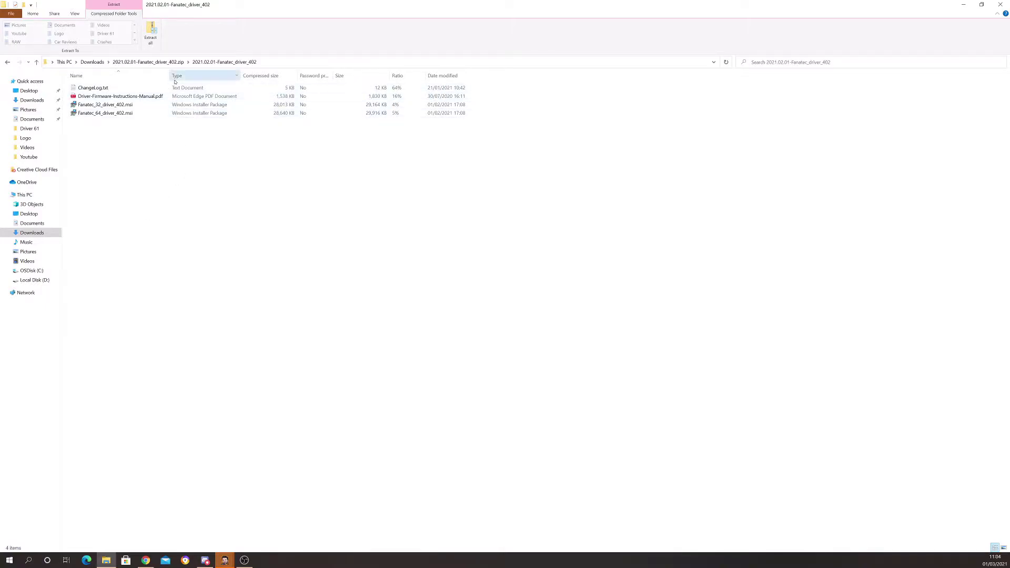
pyautogui.moveTo(169, 76); pyautogui.dragTo(264, 76)
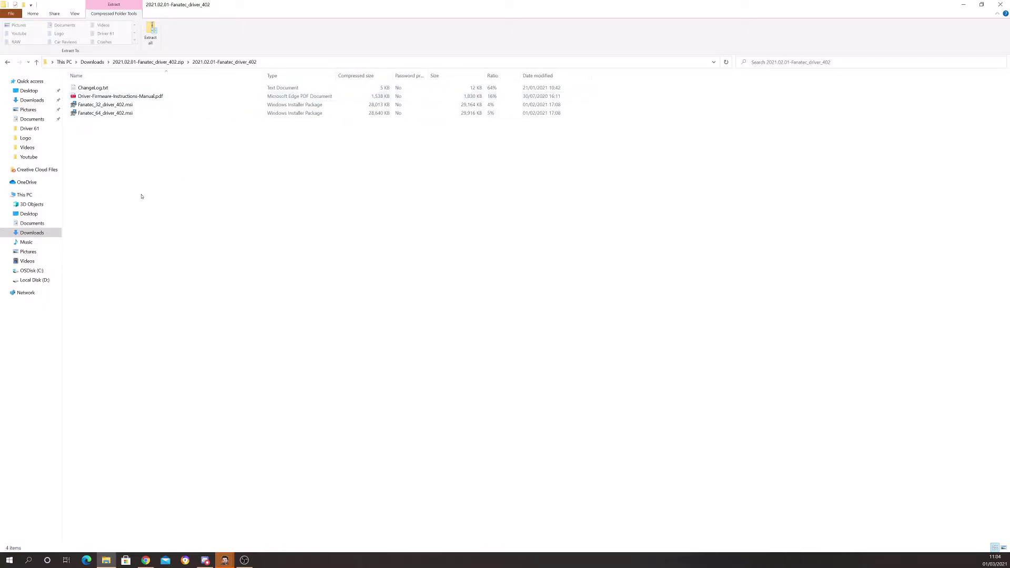
# Look through the installation and driver user interface sections of Driver-Firmware-Instructions-Manual.pdf, and close the manual
pyautogui.click(129, 97)
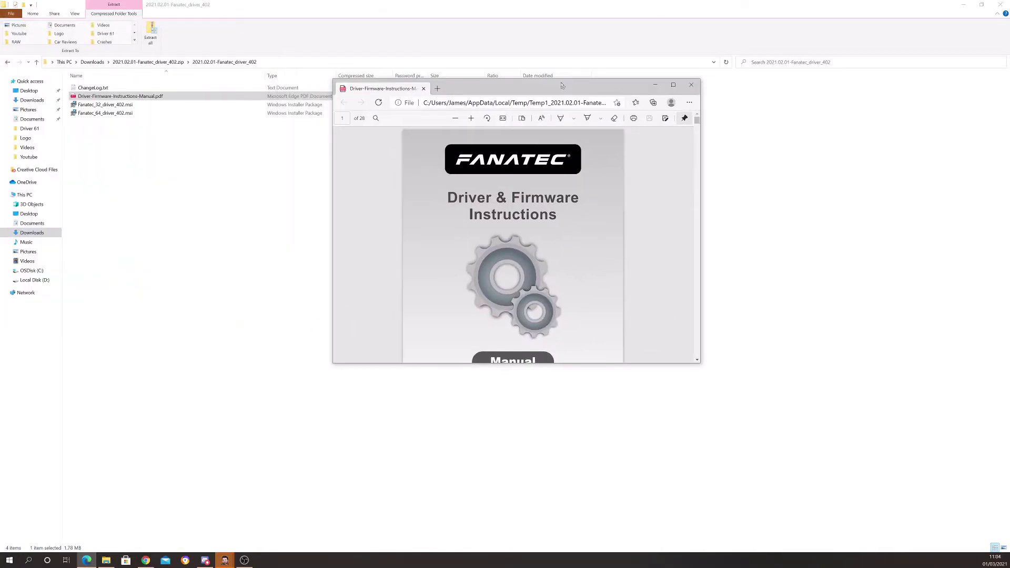
pyautogui.scroll(-15, 408, 227)
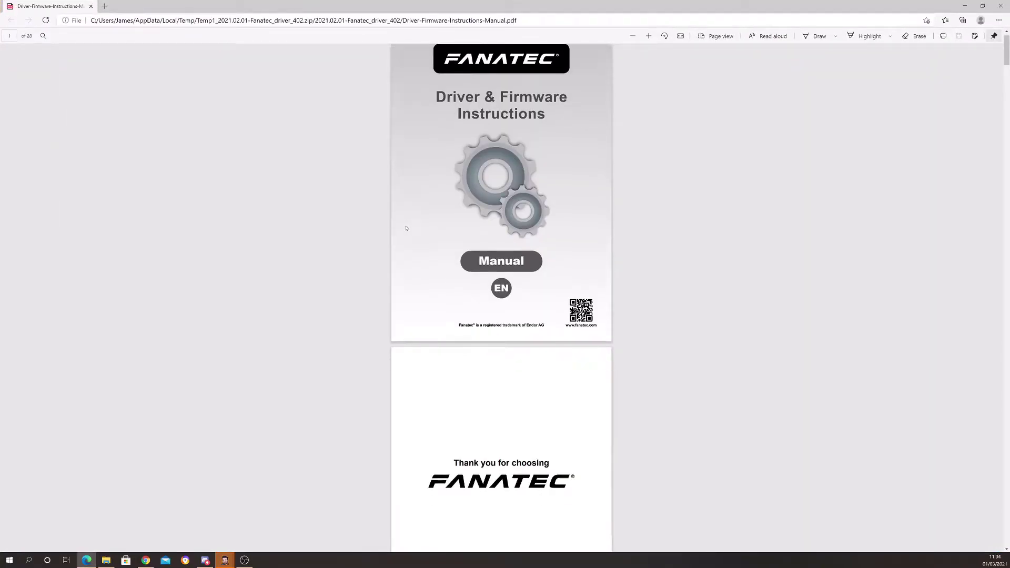
pyautogui.scroll(4, 410, 227)
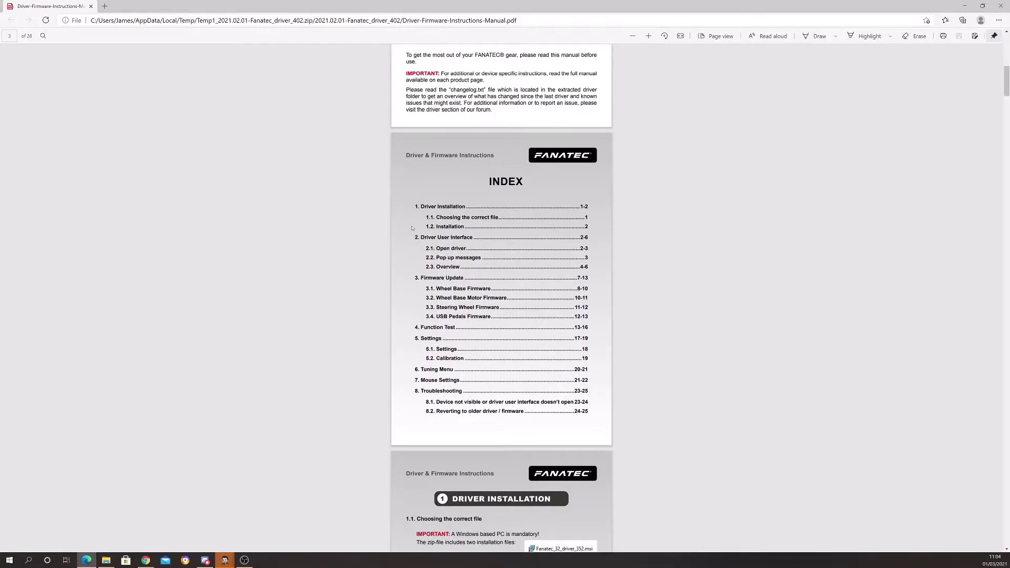
pyautogui.scroll(-5, 412, 228)
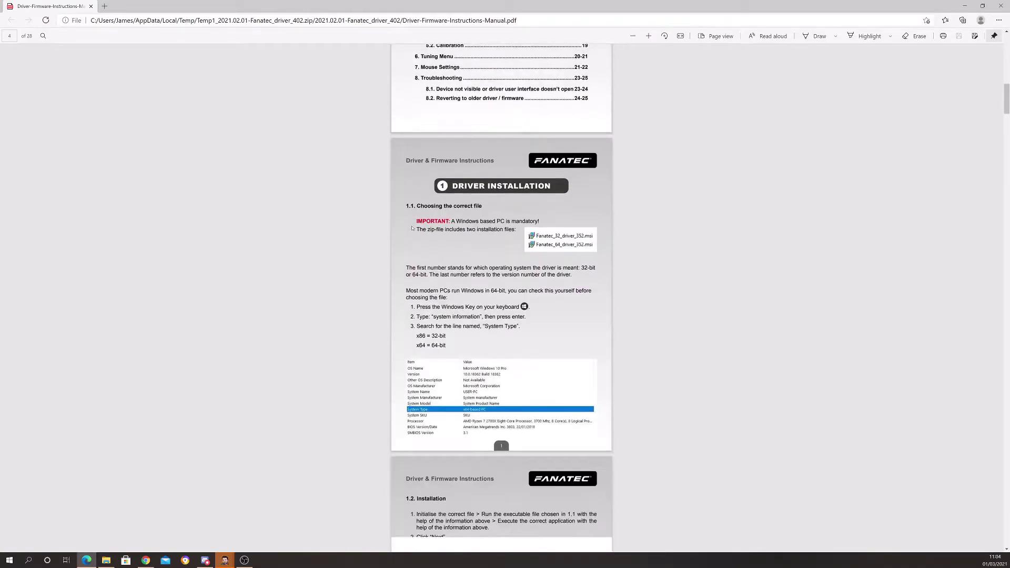
pyautogui.scroll(-8, 413, 228)
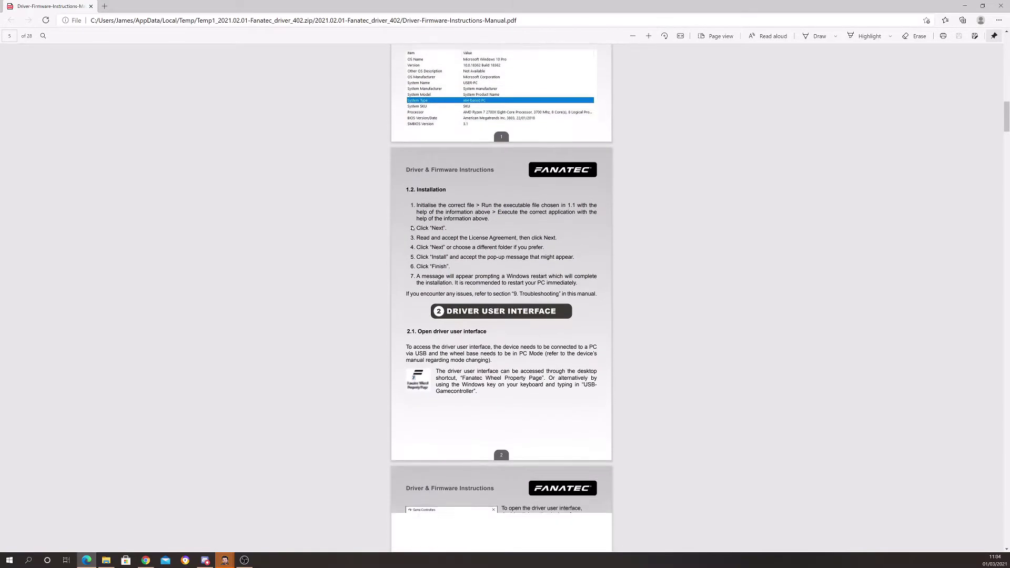
pyautogui.scroll(-2, 412, 228)
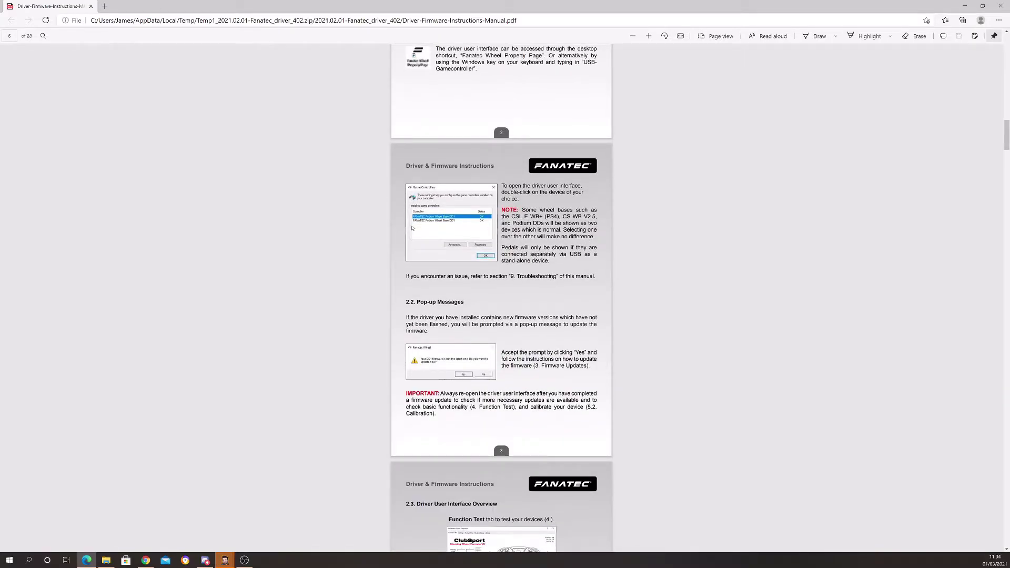
pyautogui.scroll(-4, 412, 228)
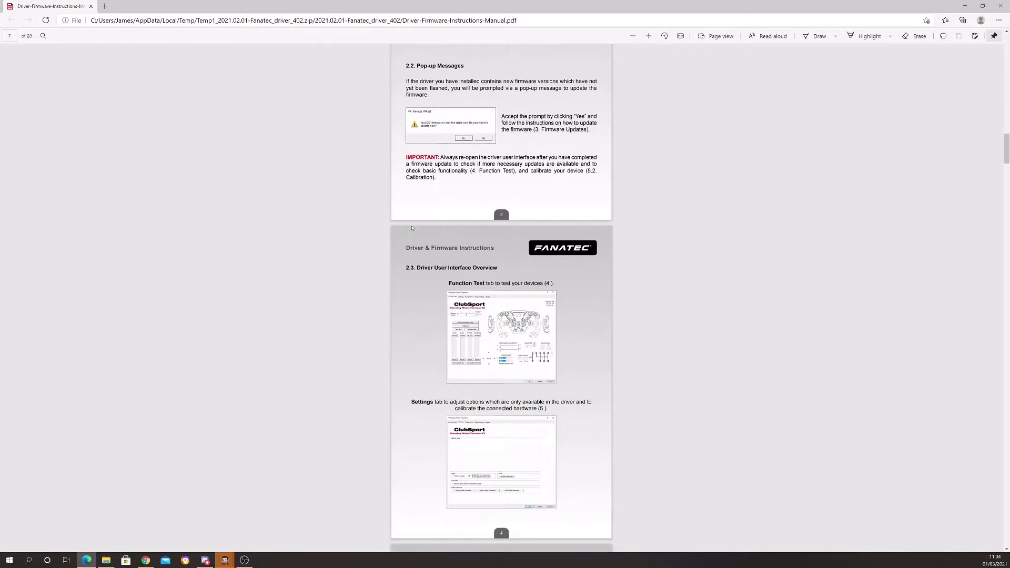
pyautogui.scroll(-5, 412, 227)
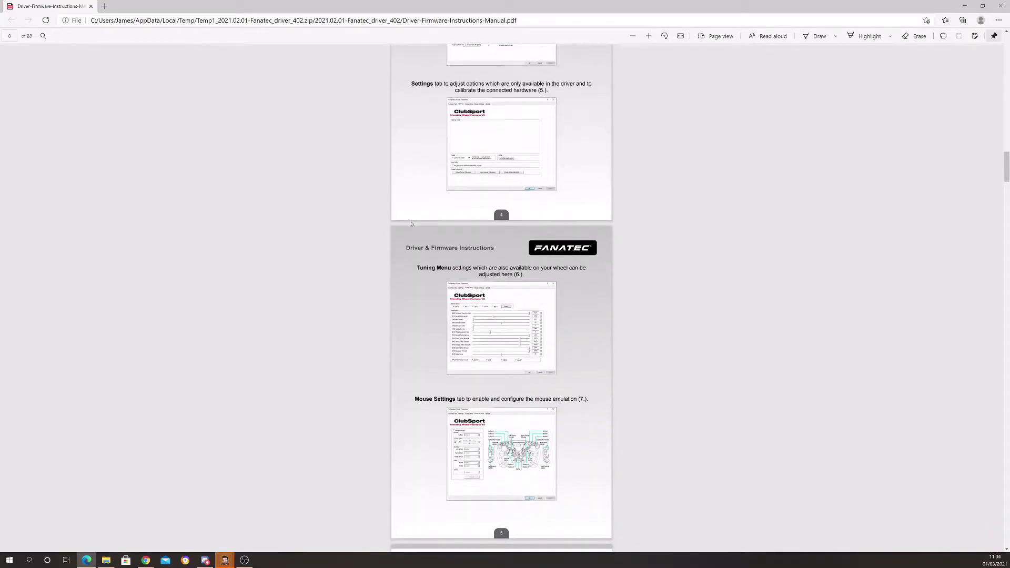
pyautogui.scroll(-4, 420, 219)
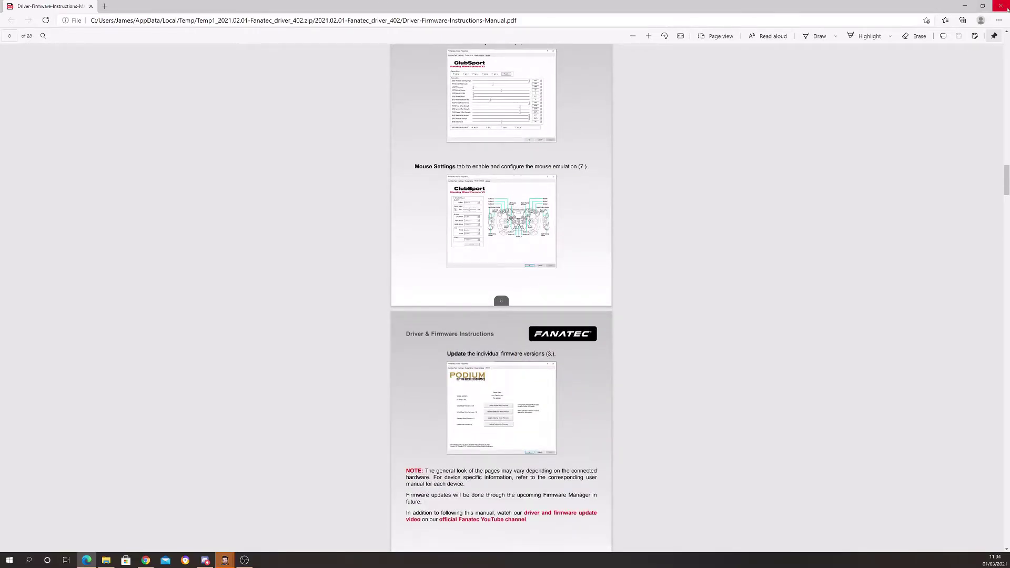
pyautogui.click(1000, 6)
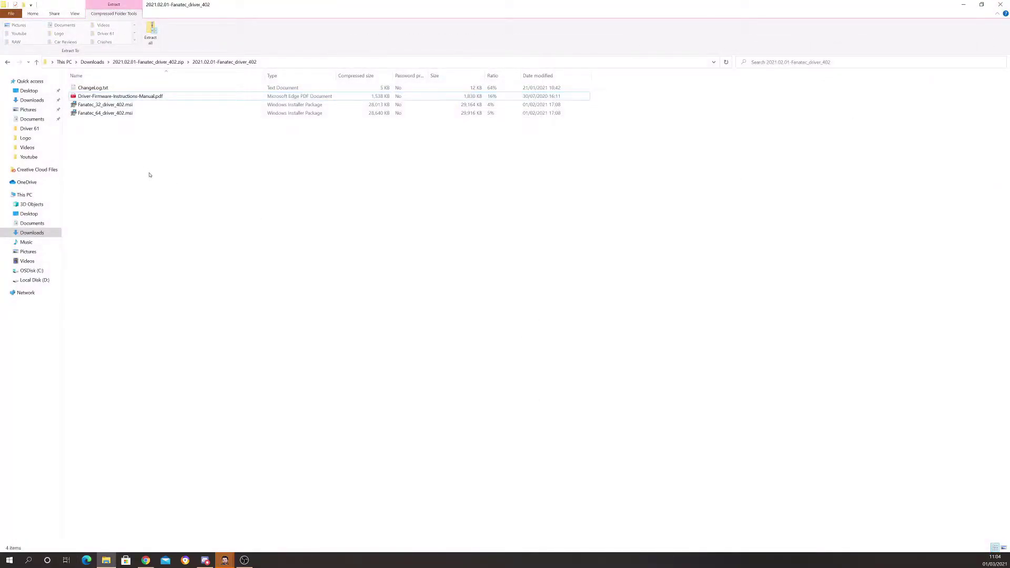
# Check in the properties of This PC whether the operating system is 32-bit or 64-bit, and close the window
pyautogui.click(106, 107)
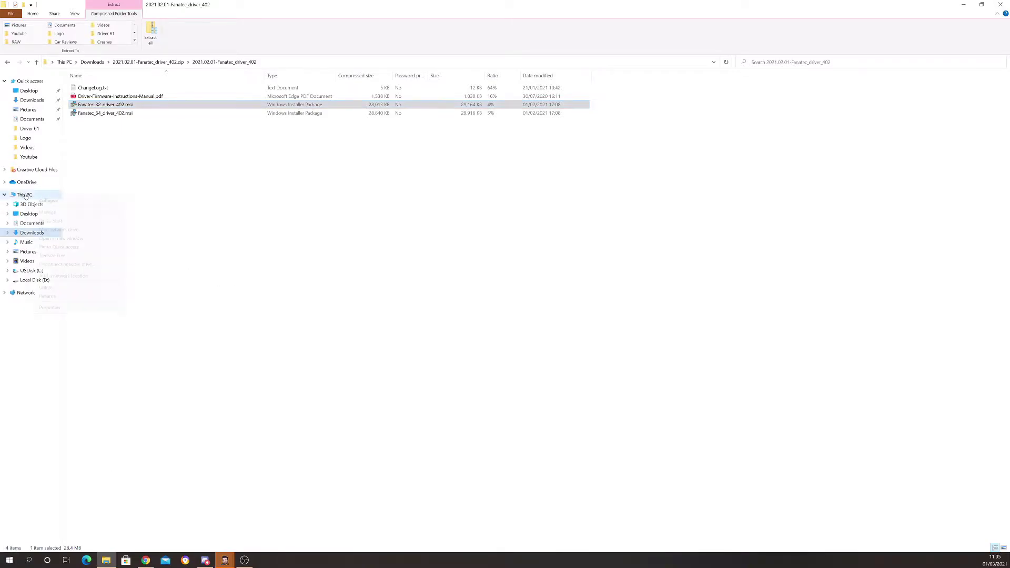
pyautogui.rightClick(25, 195)
pyautogui.click(51, 308)
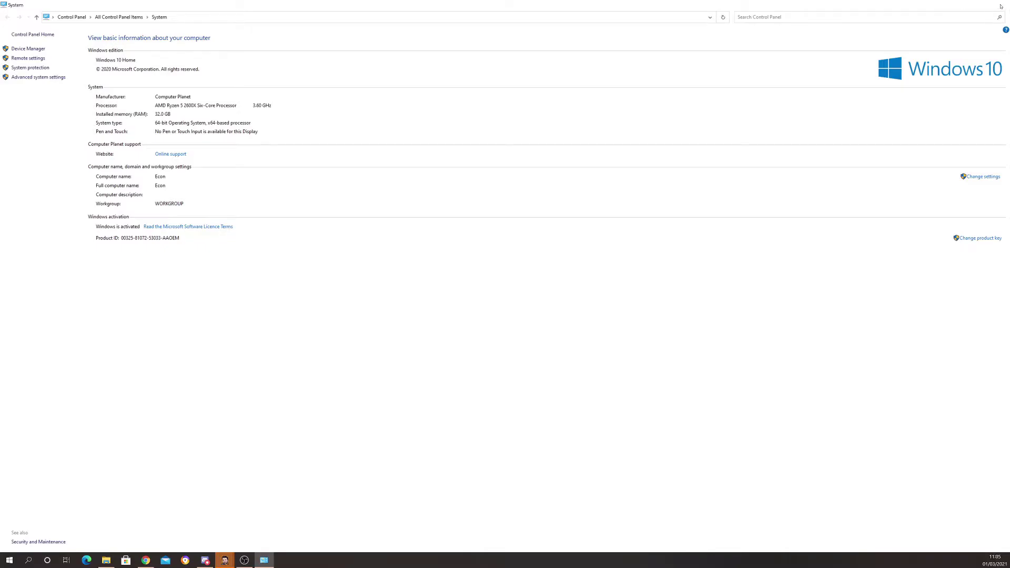
pyautogui.click(1000, 5)
# Install the driver package from Fanatec_64_driver_402.msi, accepting the license agreement and keeping the default folder, and finish the setup wizard
pyautogui.doubleClick(104, 112)
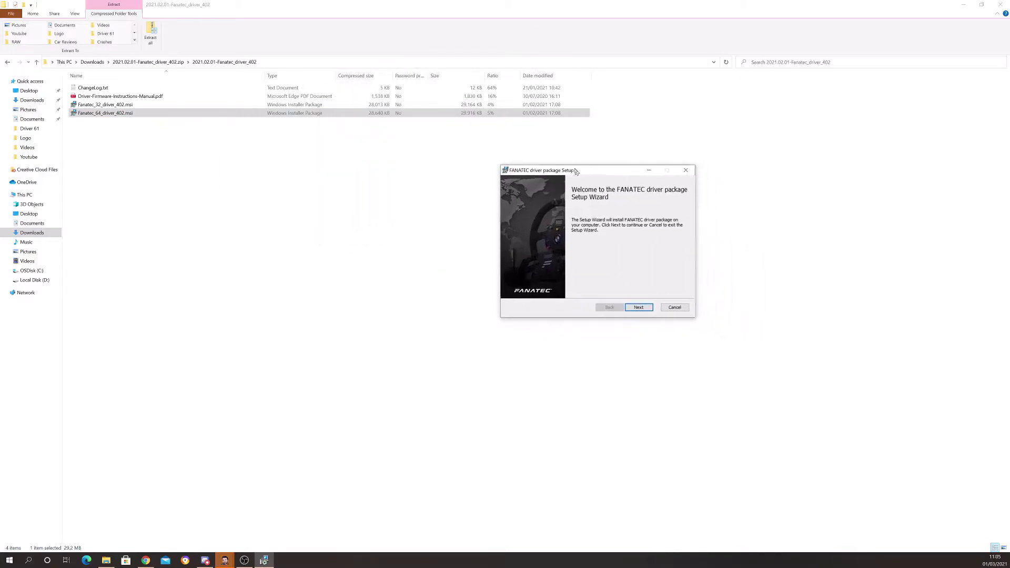
pyautogui.click(635, 301)
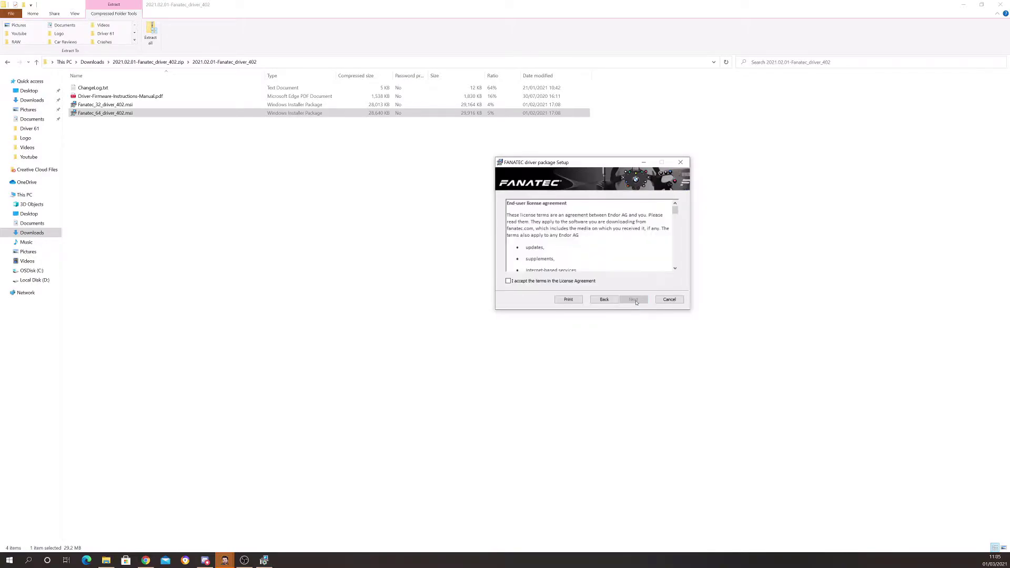
pyautogui.click(509, 282)
pyautogui.click(631, 302)
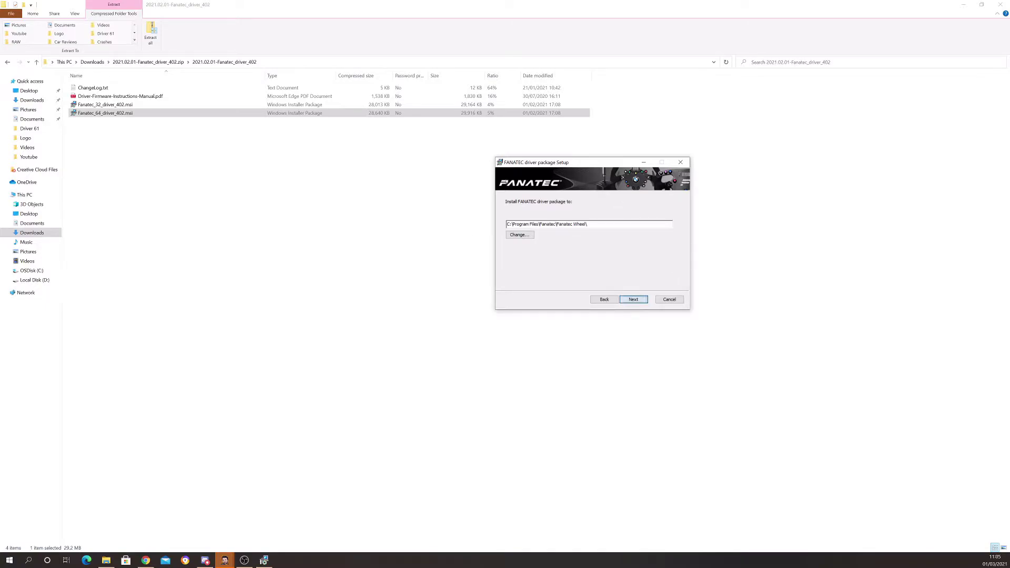
pyautogui.click(633, 300)
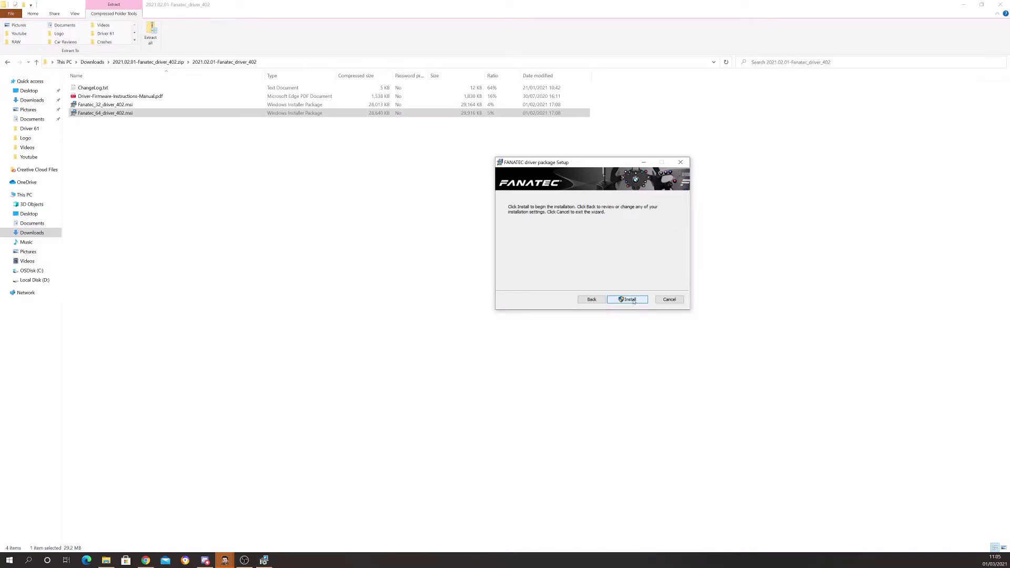
pyautogui.click(634, 300)
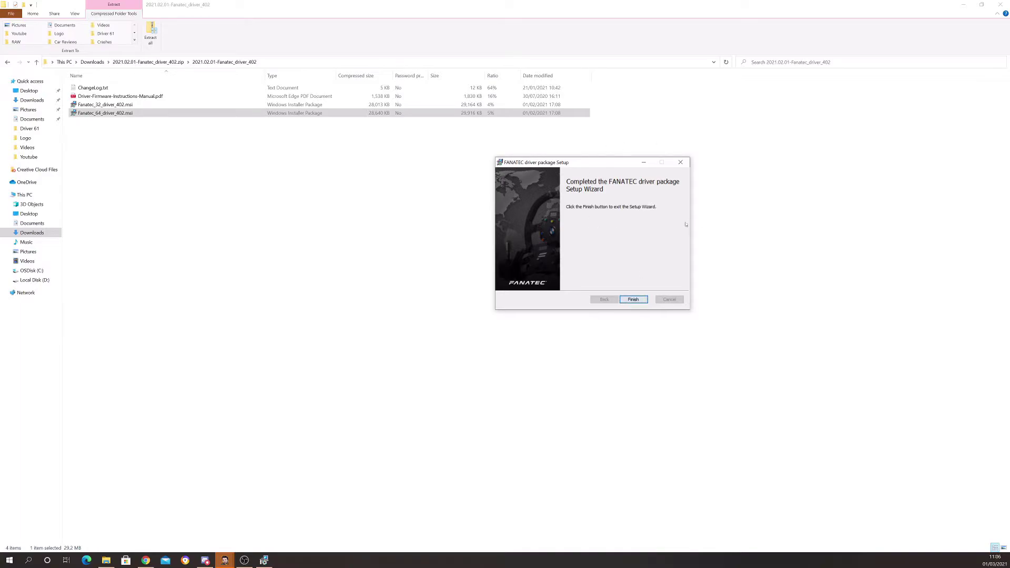
pyautogui.click(633, 300)
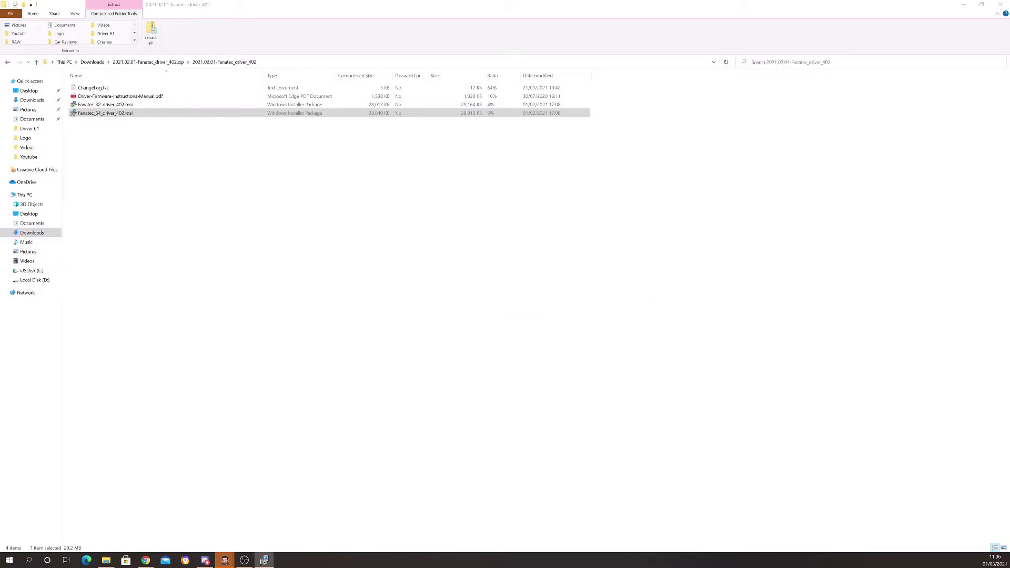
pyautogui.moveTo(305, 86); pyautogui.dragTo(506, 183)
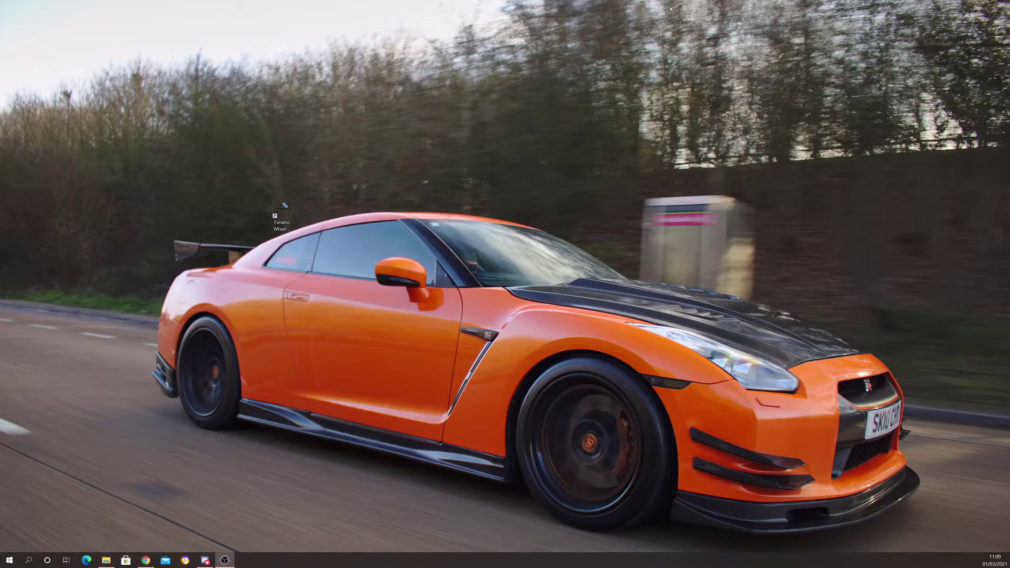
# Launch Fanatec Wheel from the desktop, show the properties of the selected FANATEC Podium Wheel Base DD1, and agree to update its firmware
pyautogui.click(281, 211)
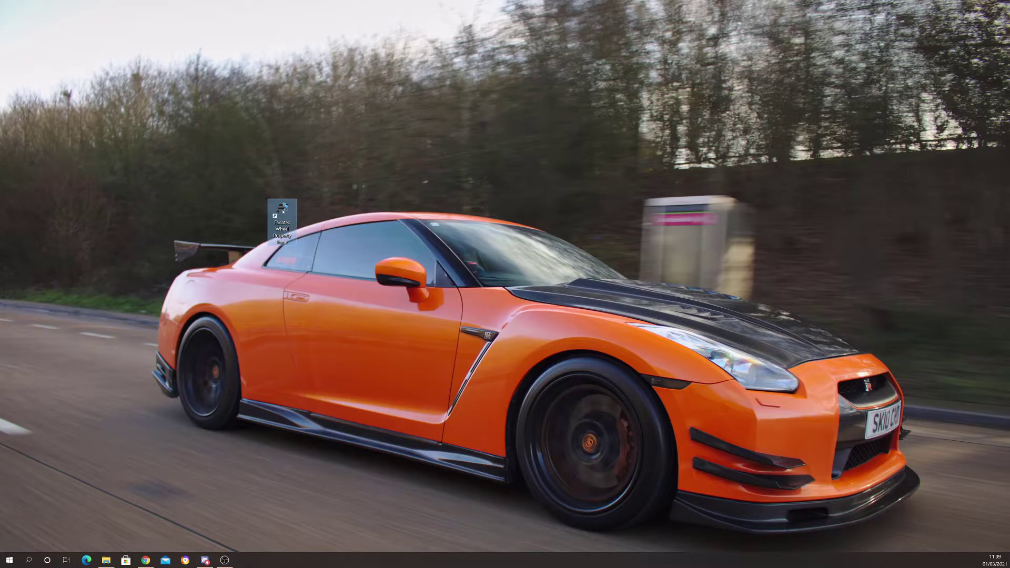
pyautogui.doubleClick(282, 211)
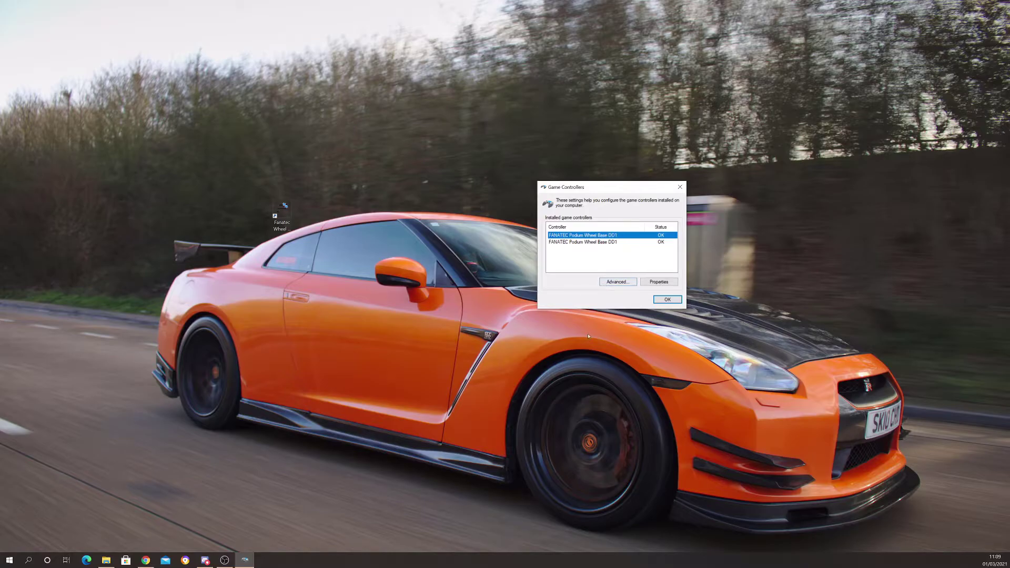
pyautogui.click(659, 283)
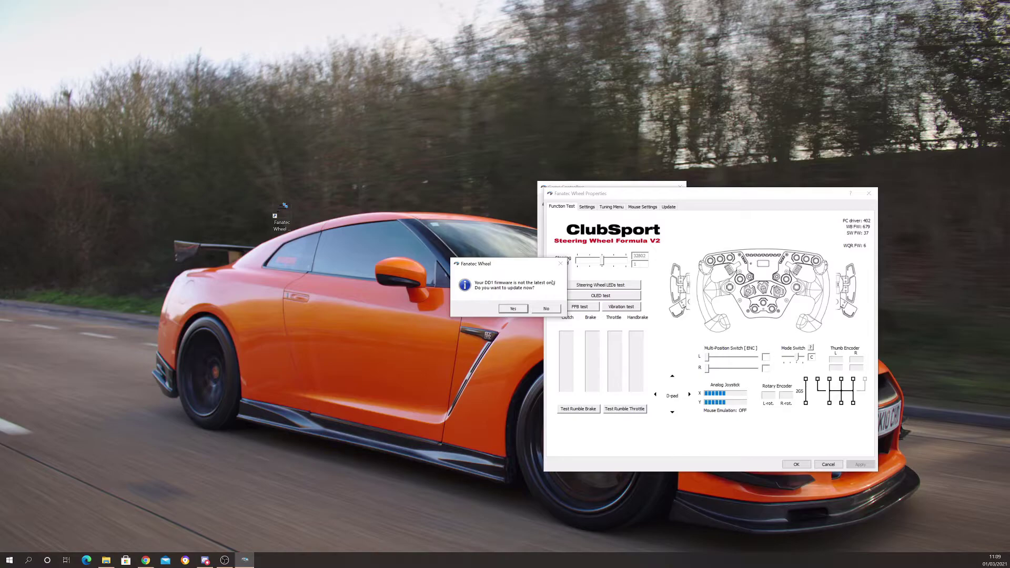
pyautogui.click(512, 309)
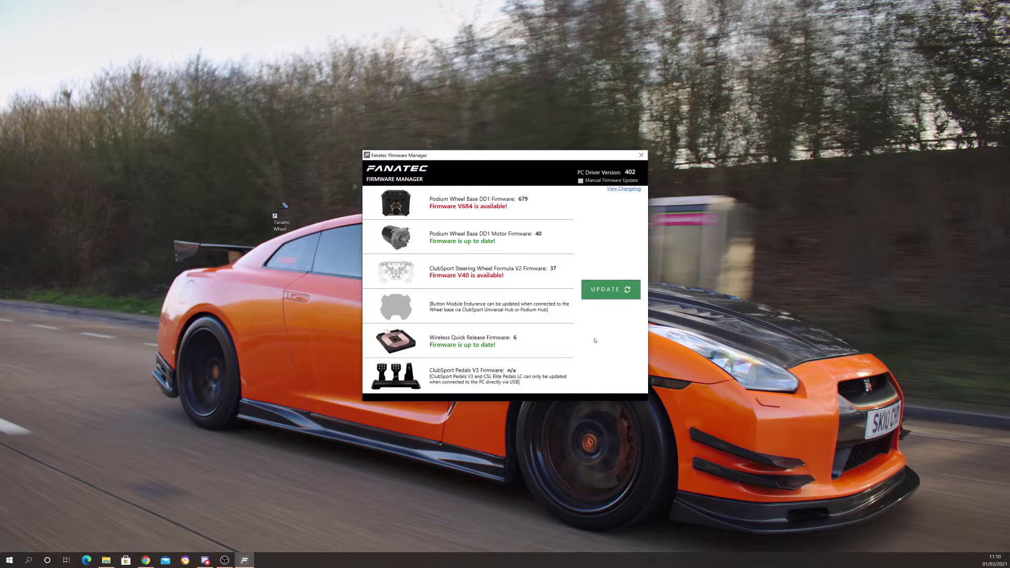
# Update the Podium Wheel Base DD1 firmware to V684 with the current Tuning Menu settings saved and reloaded, and calibrate the wheel centre
pyautogui.click(604, 295)
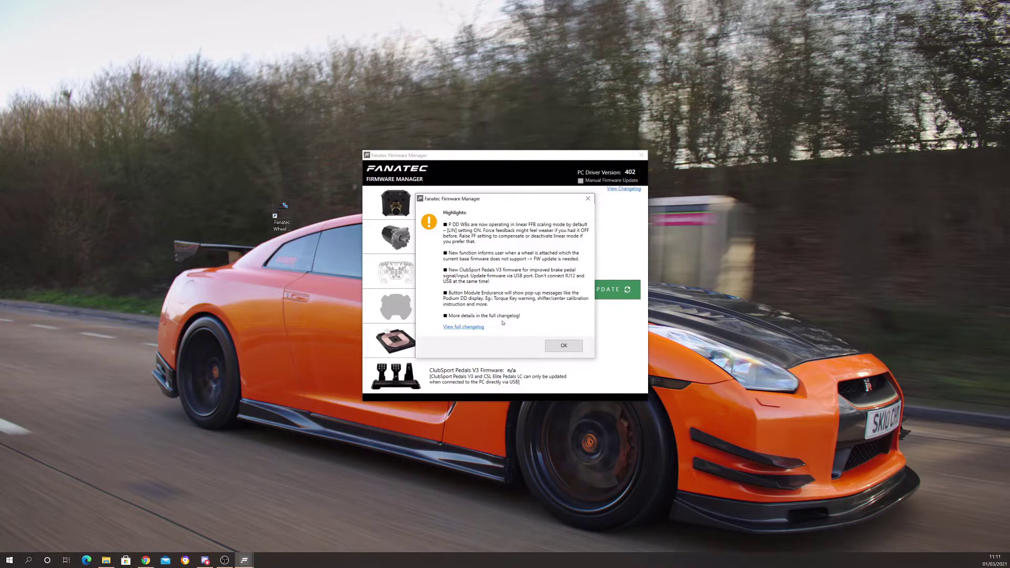
pyautogui.click(561, 346)
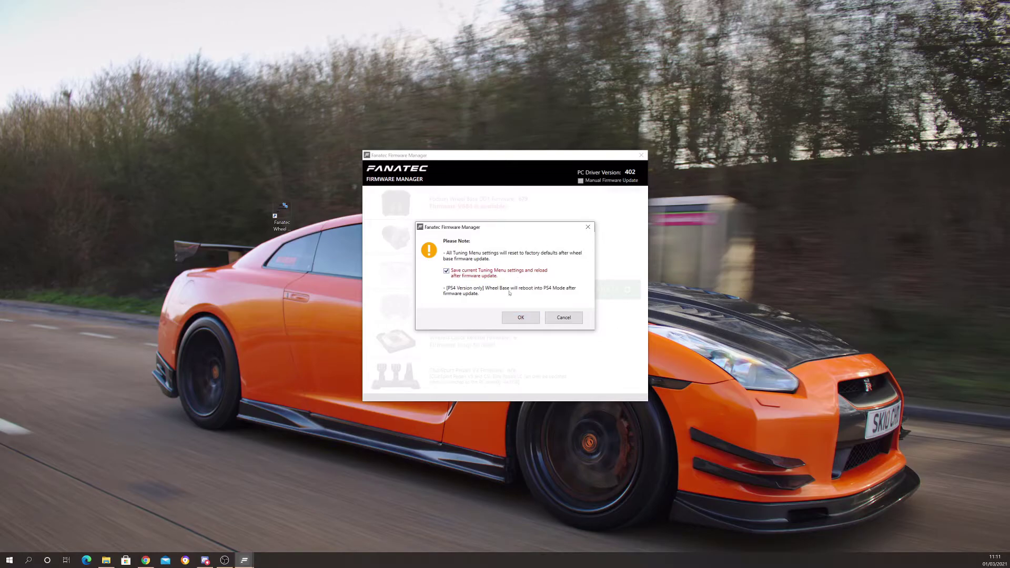
pyautogui.click(521, 318)
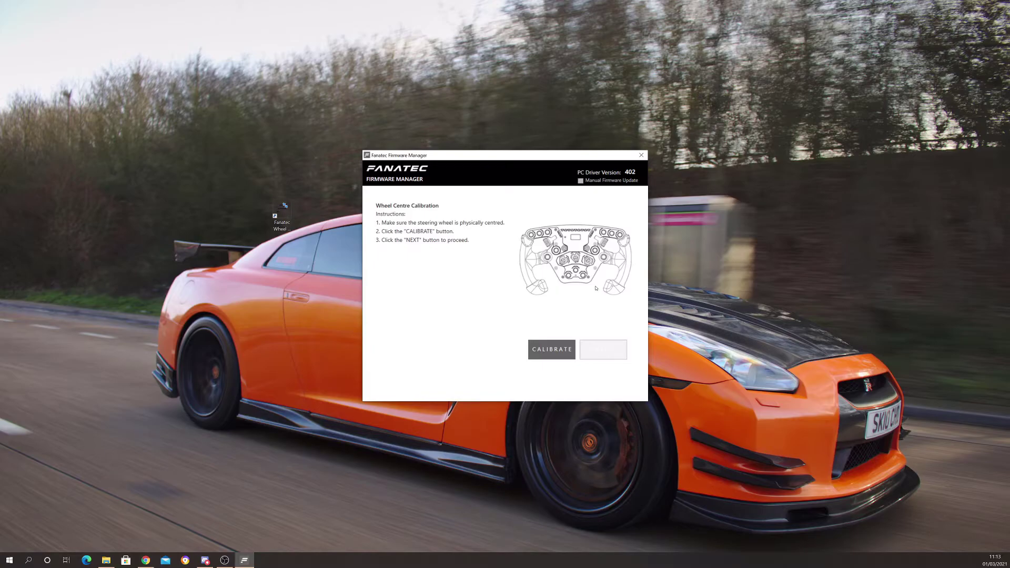
pyautogui.click(548, 355)
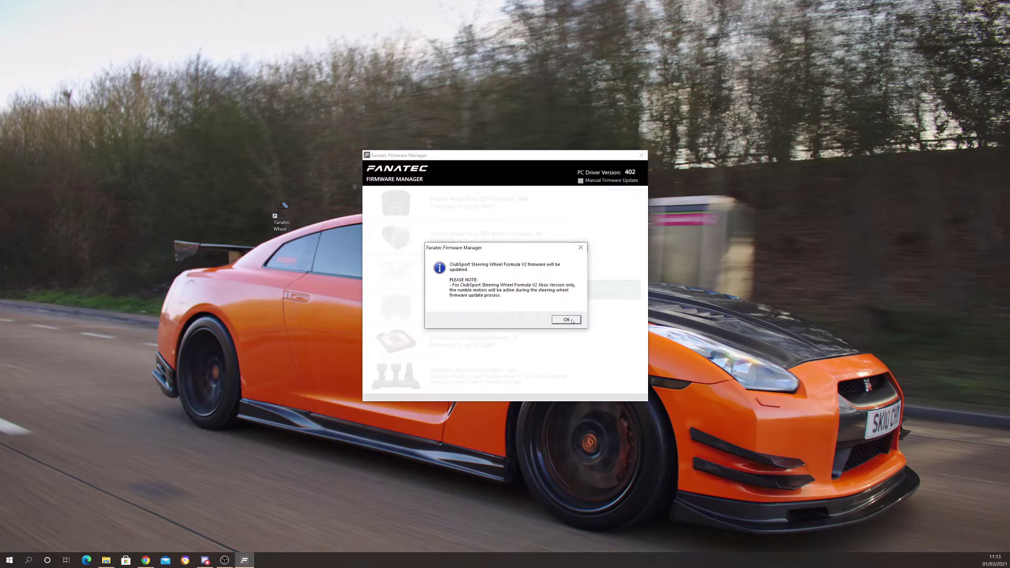
# Update the ClubSport Steering Wheel Formula V2 firmware to V40, finish without updating other wheels, and close Fanatec Firmware Manager
pyautogui.click(568, 320)
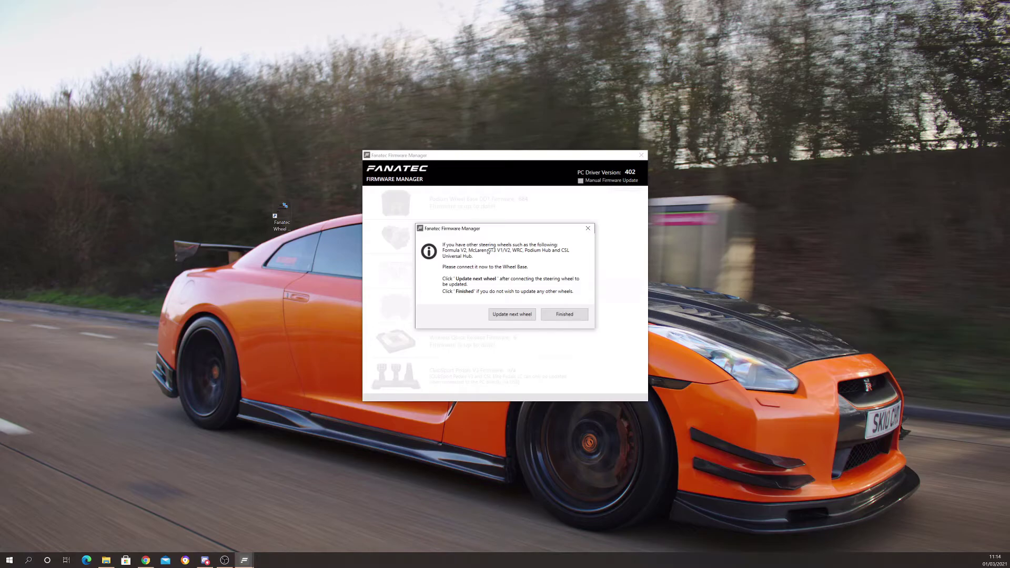
pyautogui.click(563, 315)
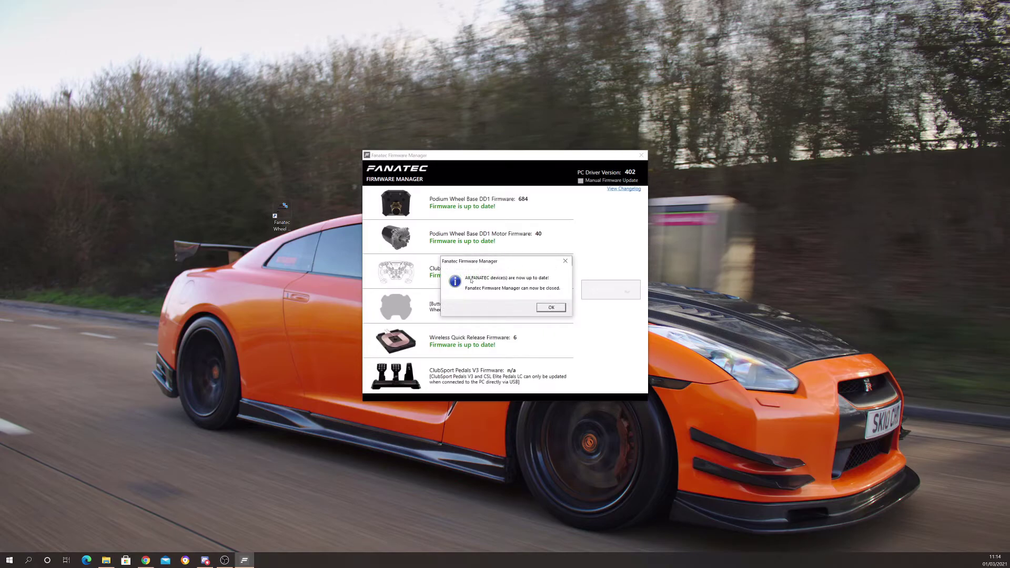
pyautogui.click(551, 308)
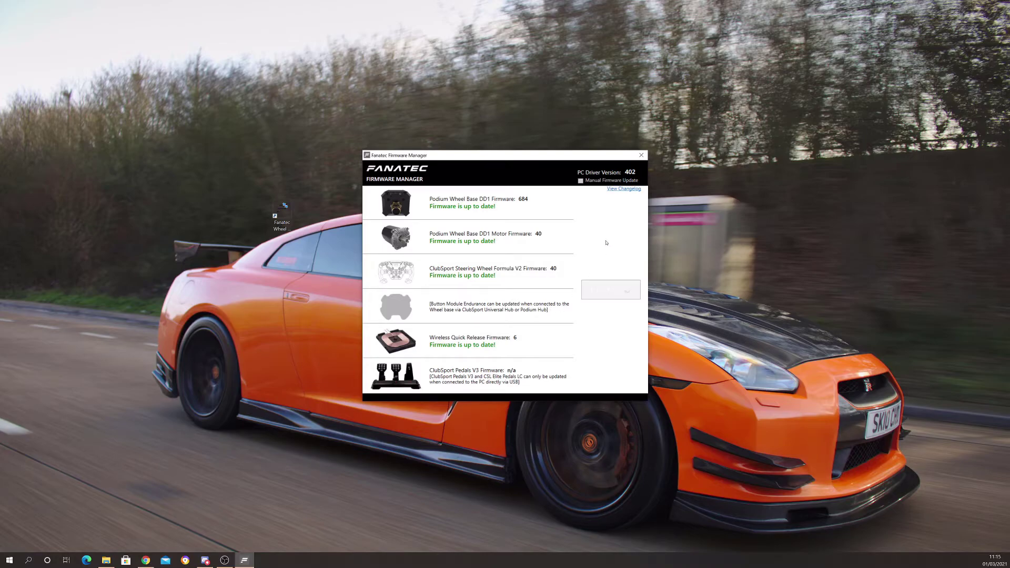
pyautogui.click(642, 156)
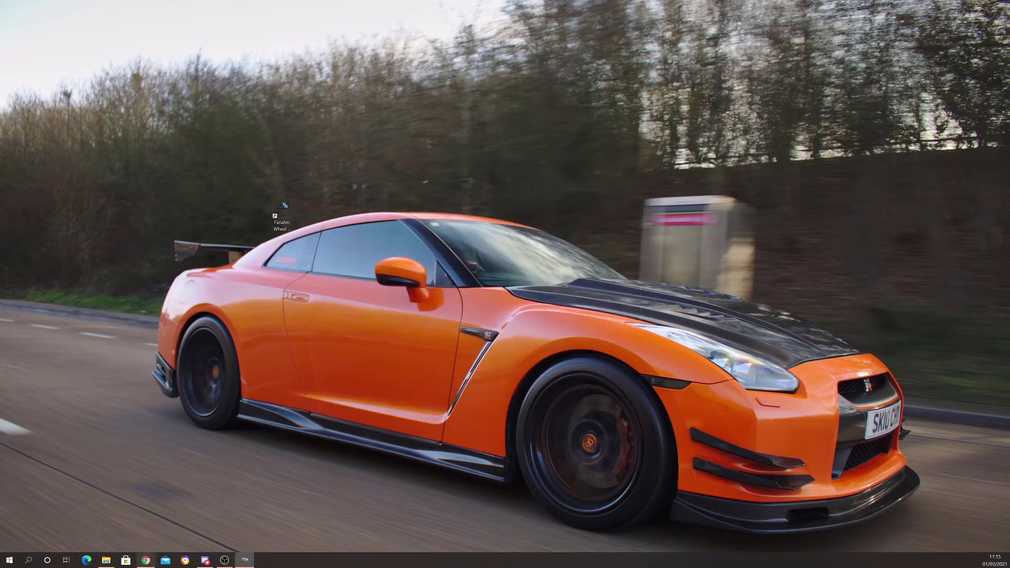
# Switch to File Explorer, open 2021.2.05-Fanalab_v1-54-5.zip in Downloads, and widen the Name column
pyautogui.click(106, 561)
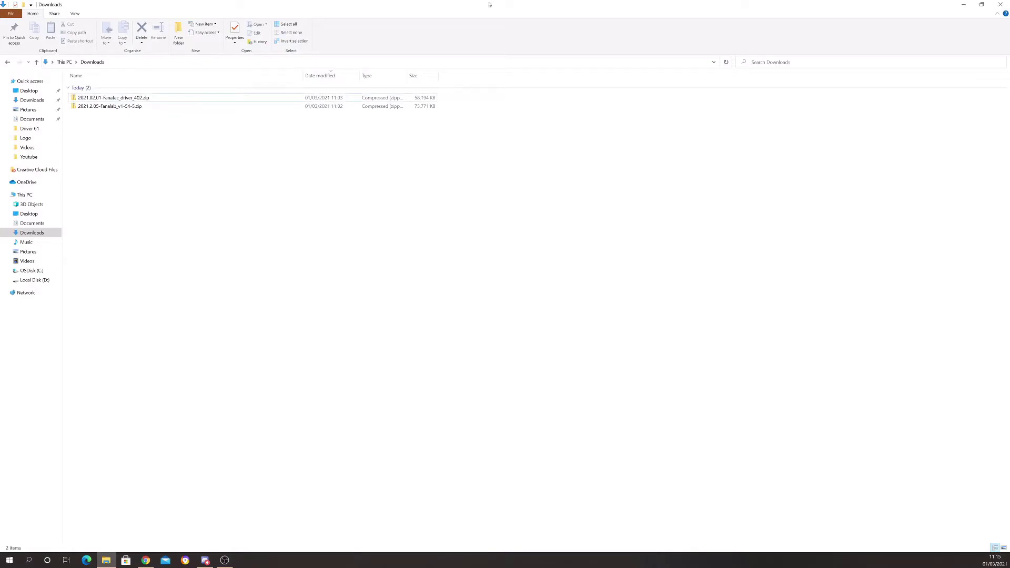
pyautogui.doubleClick(118, 107)
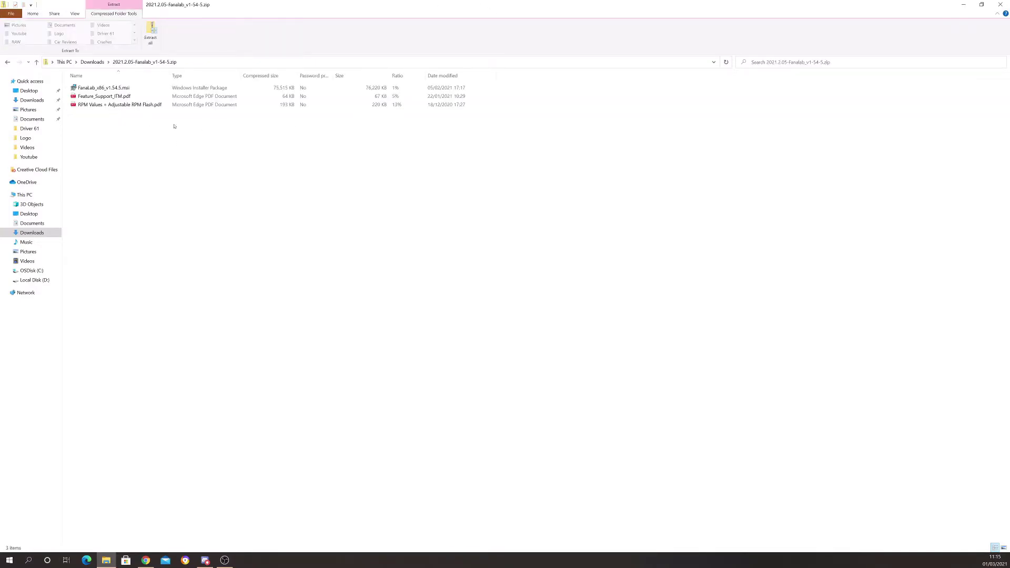
pyautogui.moveTo(169, 76); pyautogui.dragTo(231, 76)
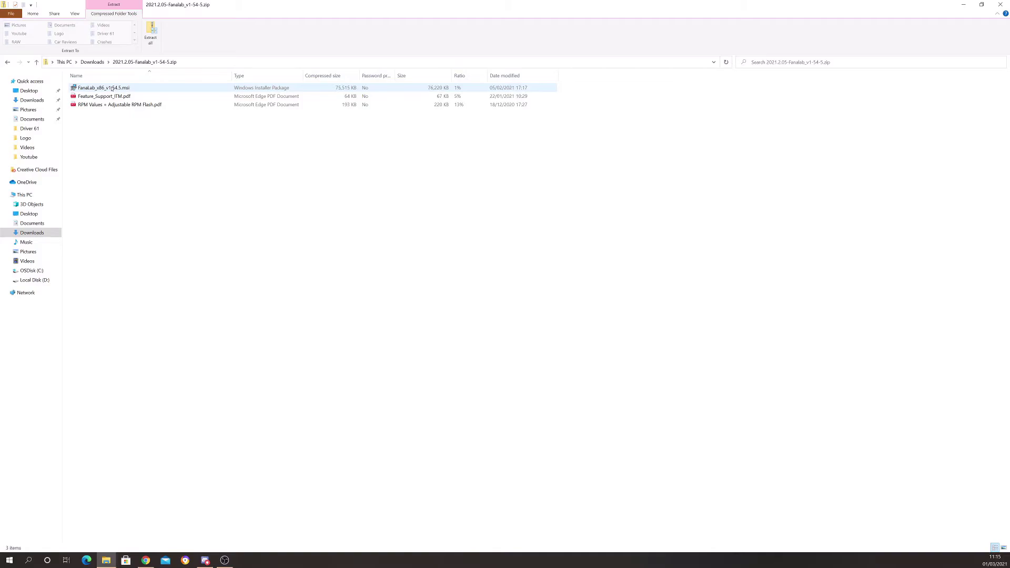
# Install FanaLab from FanaLab_x86_v1.54.5.msi in the default folder, accepting the license, keeping Run FanaLab at Windows Startup, and launch it on finishing
pyautogui.click(110, 89)
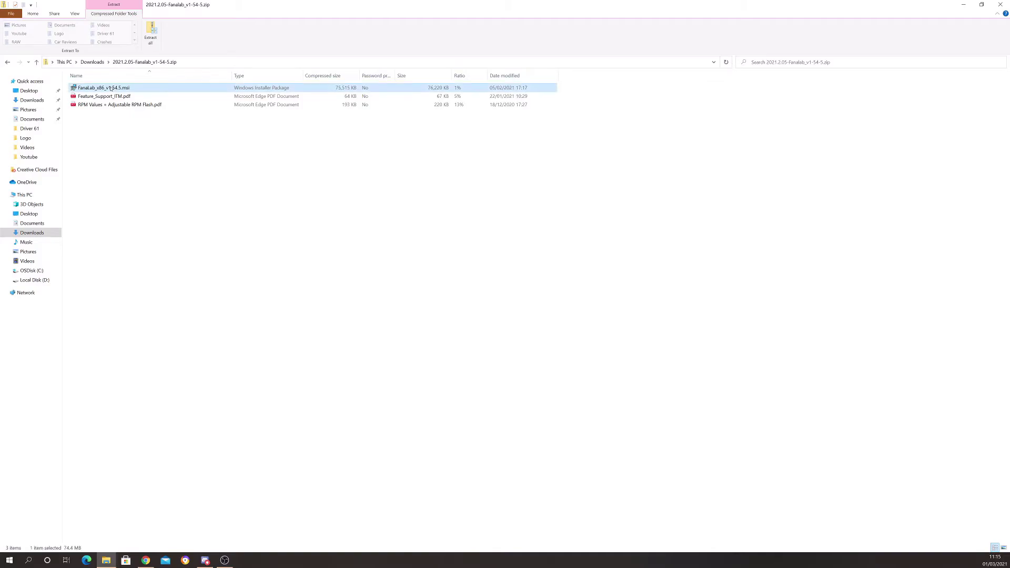
pyautogui.doubleClick(110, 89)
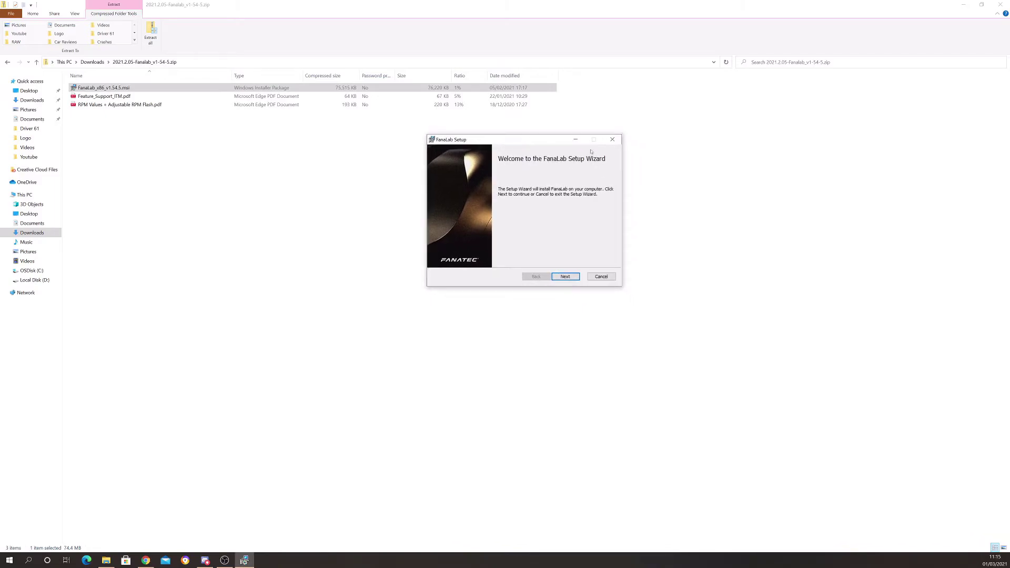
pyautogui.click(564, 280)
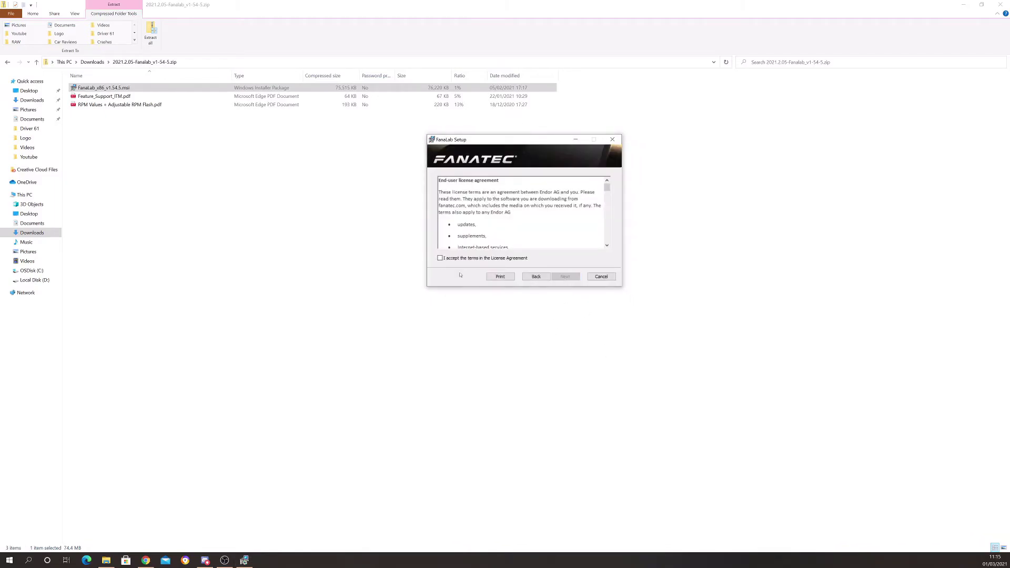
pyautogui.click(439, 258)
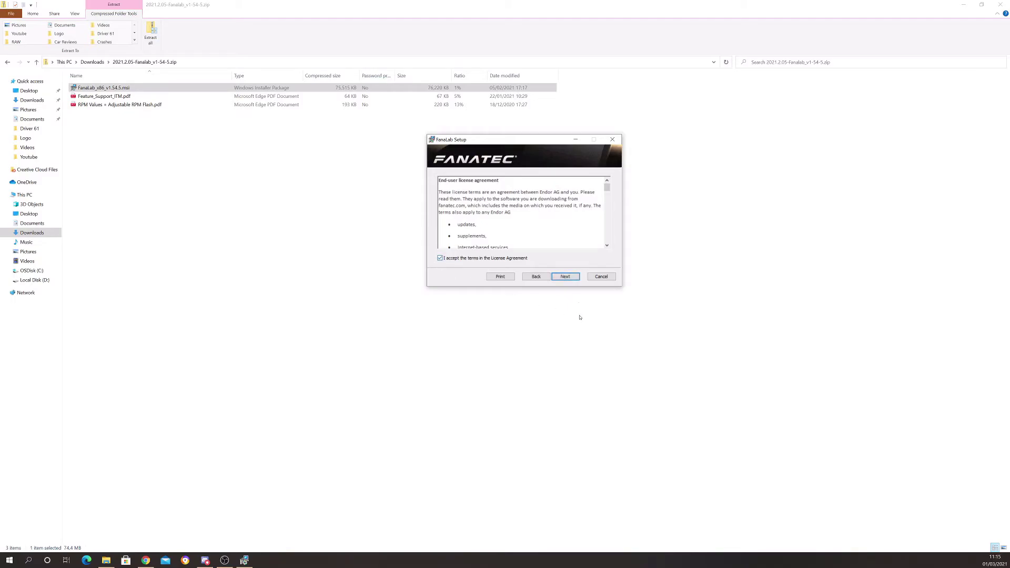
pyautogui.click(565, 277)
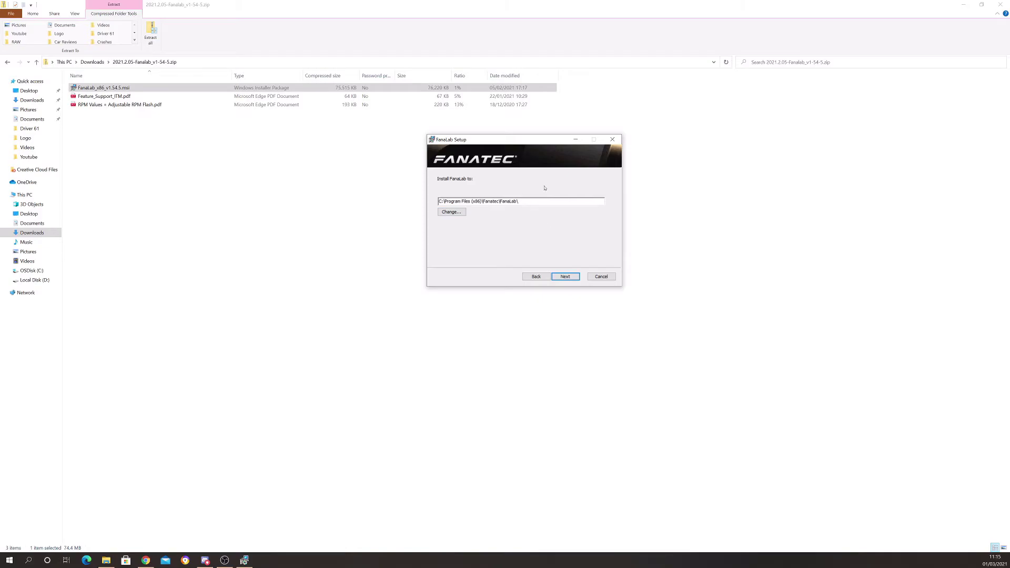
pyautogui.click(565, 277)
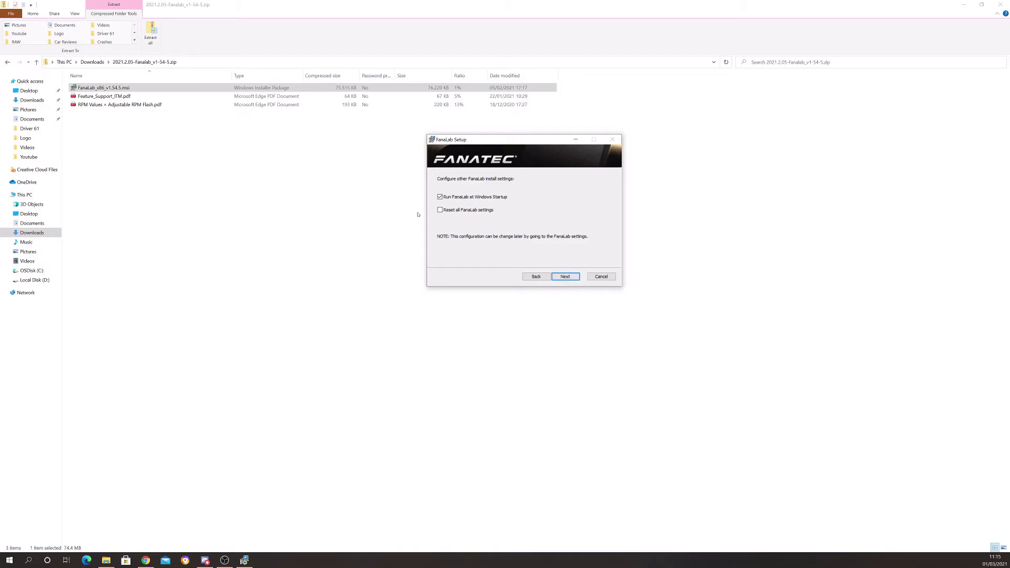
pyautogui.click(565, 277)
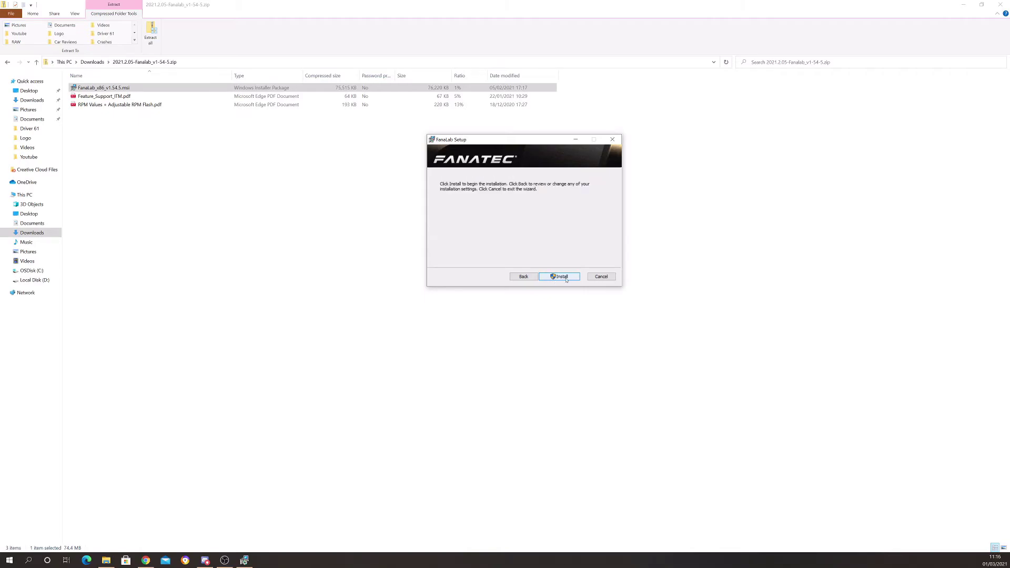
pyautogui.click(560, 277)
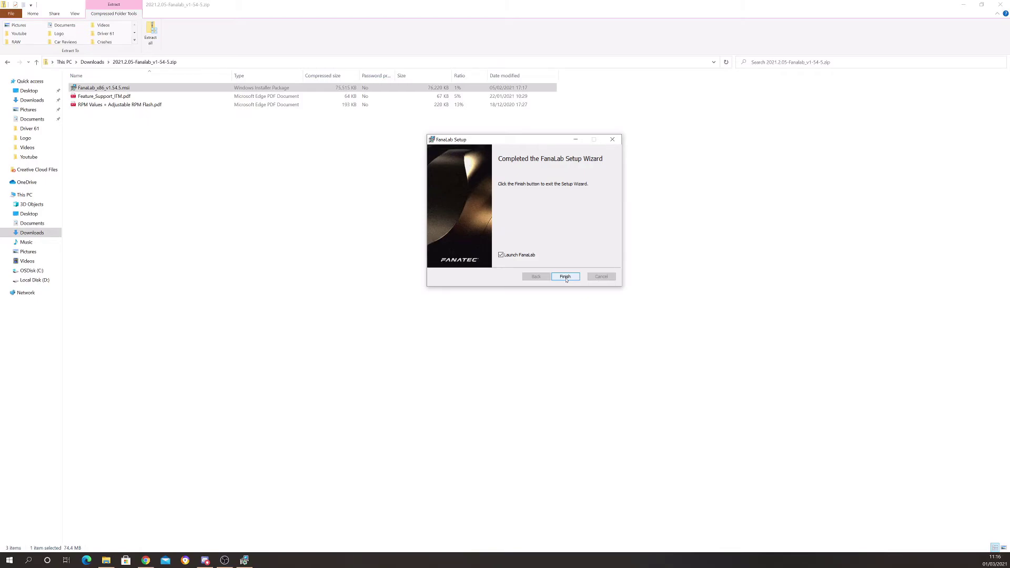
pyautogui.click(566, 277)
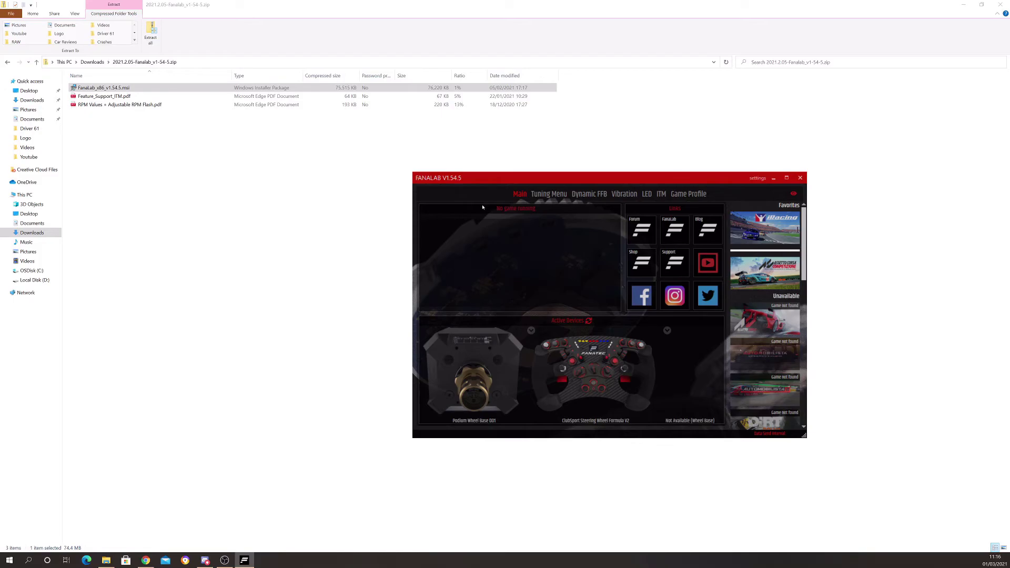
# Maximize FanaLab and review its Tuning Menu, Dynamic FFB, Vibration and LED settings
pyautogui.click(787, 177)
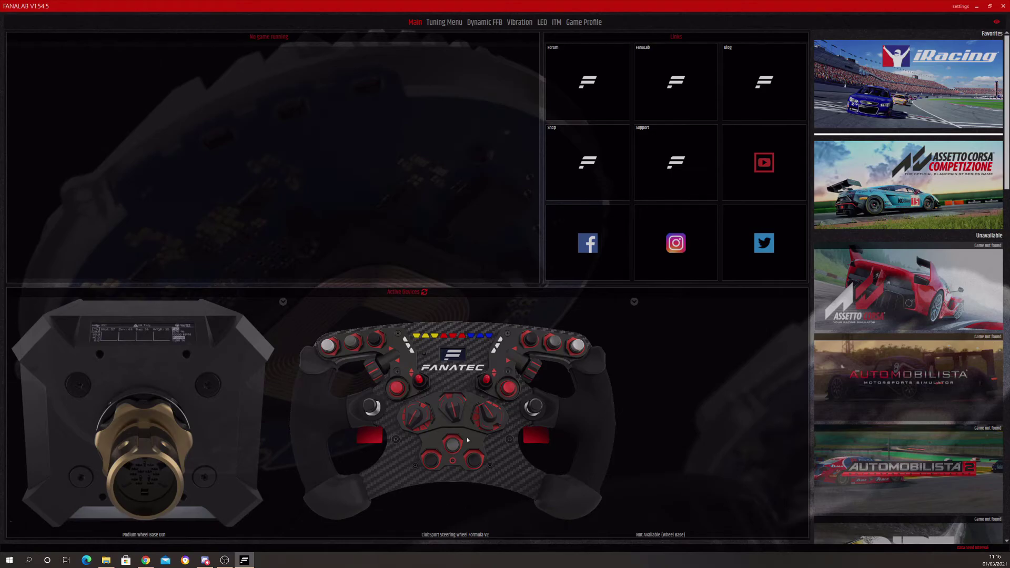
pyautogui.click(448, 23)
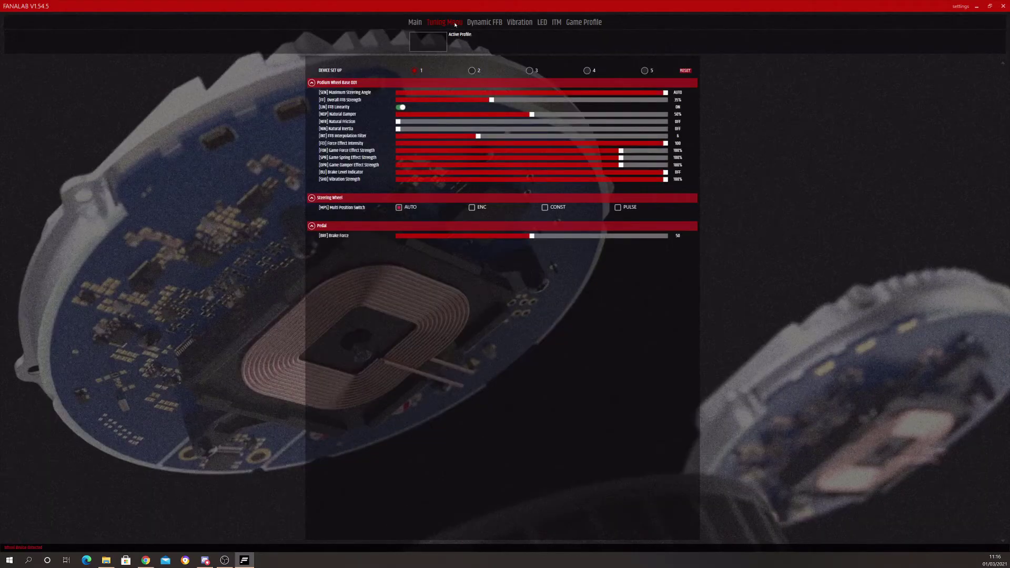
pyautogui.click(474, 22)
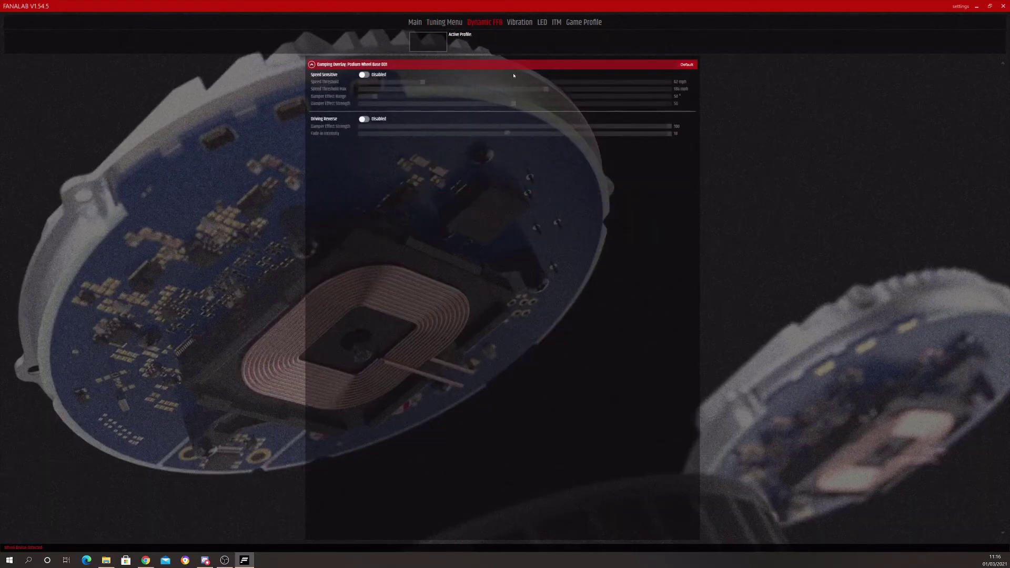
pyautogui.click(524, 24)
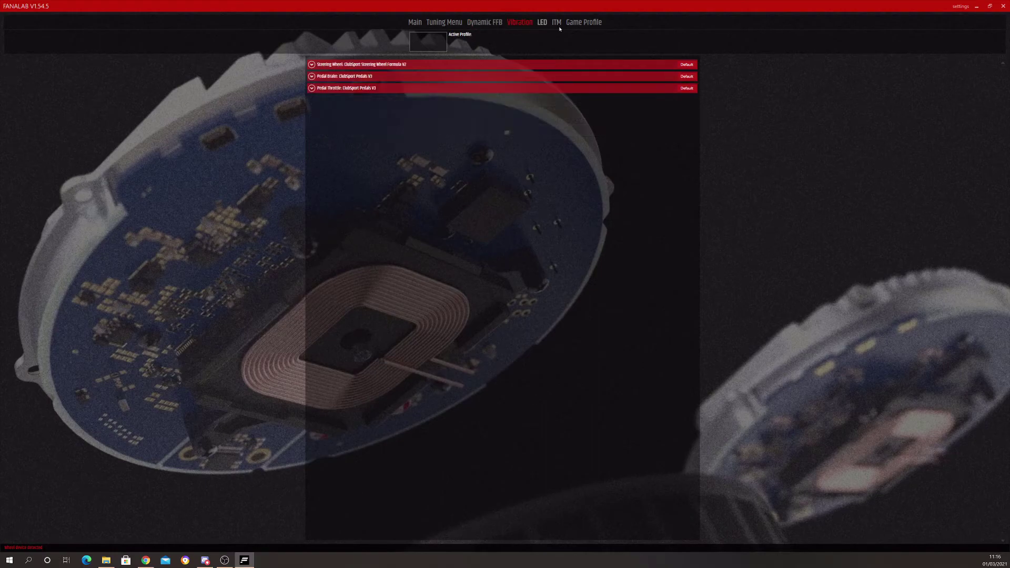
pyautogui.click(543, 23)
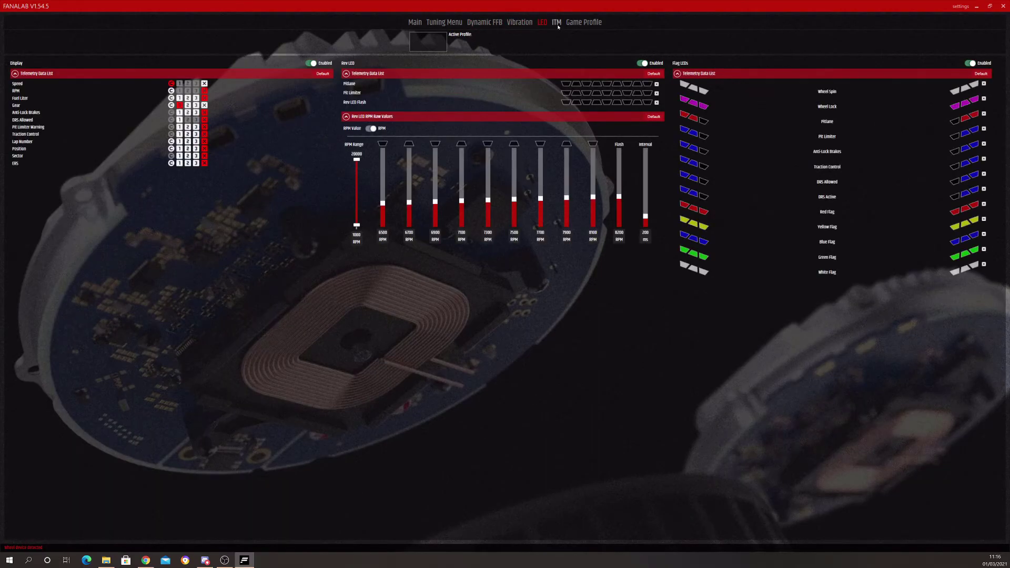
# Select ITM page 4, with last and best lap times and cars ahead and behind, for the Podium Wheel Base DD
pyautogui.click(556, 23)
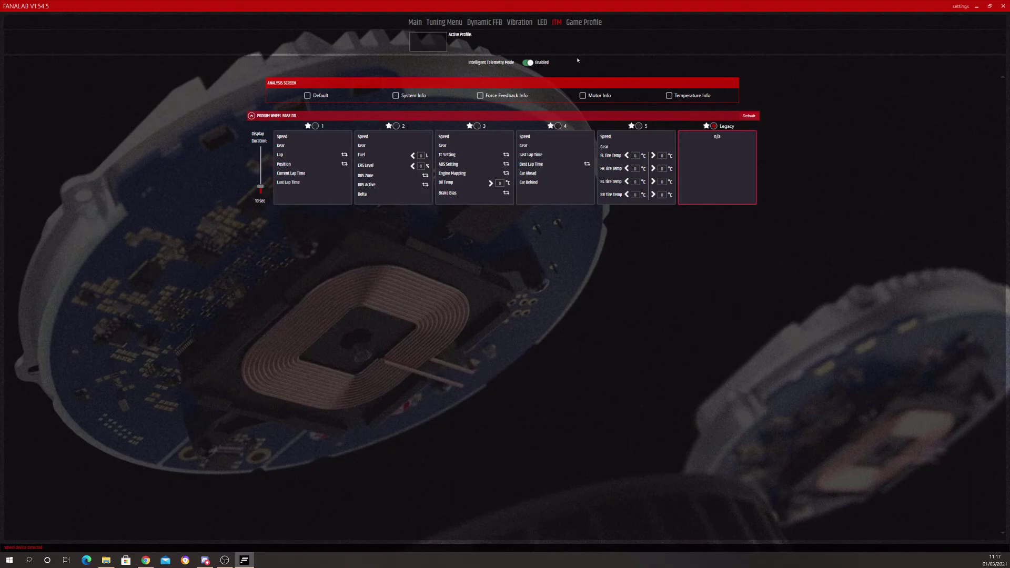
pyautogui.click(559, 127)
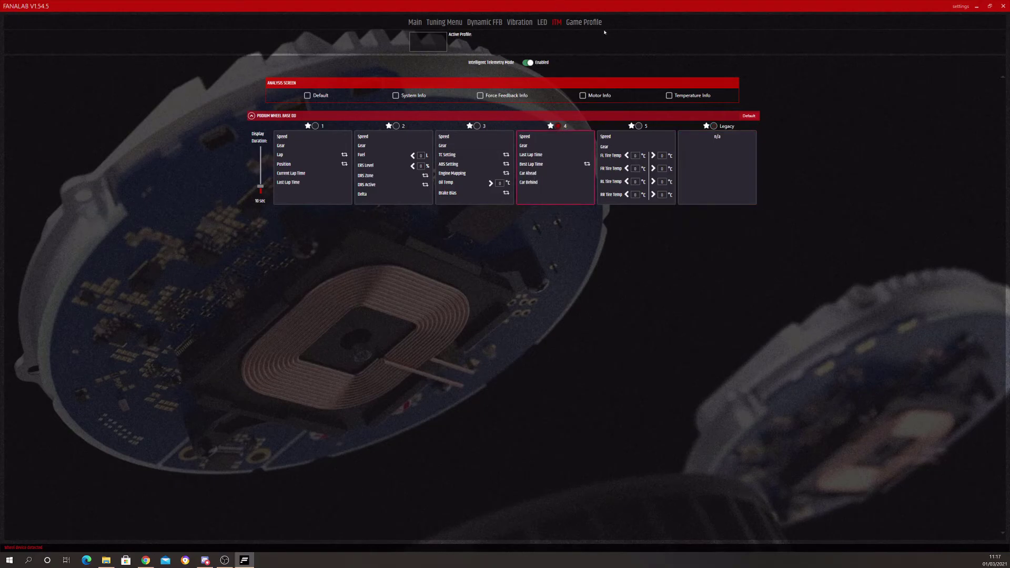
# Examine FanaLab's general settings and the iRacing game profile, and return to the Main page in a smaller, non-maximized window
pyautogui.click(961, 8)
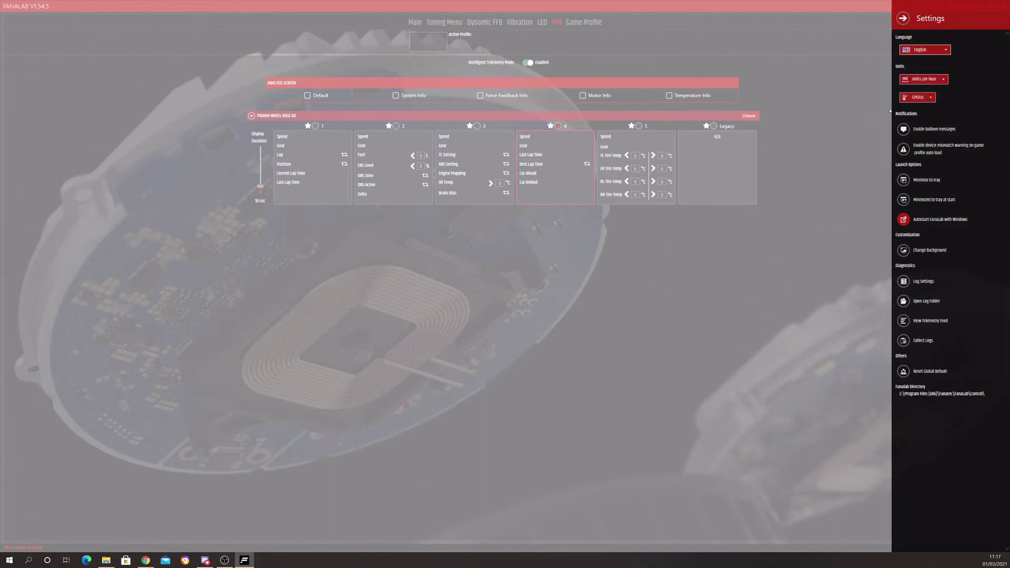
pyautogui.click(906, 21)
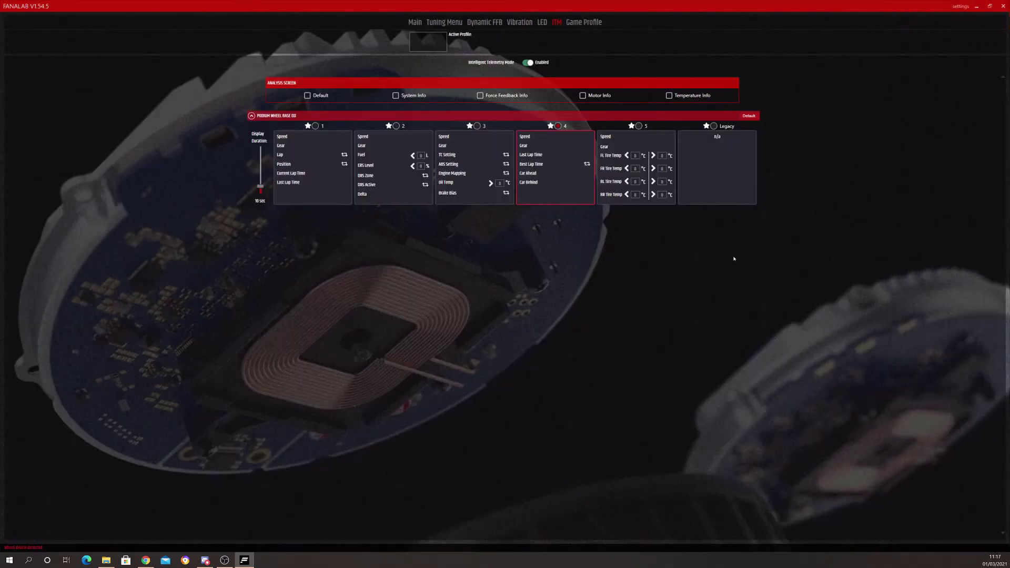
pyautogui.click(586, 22)
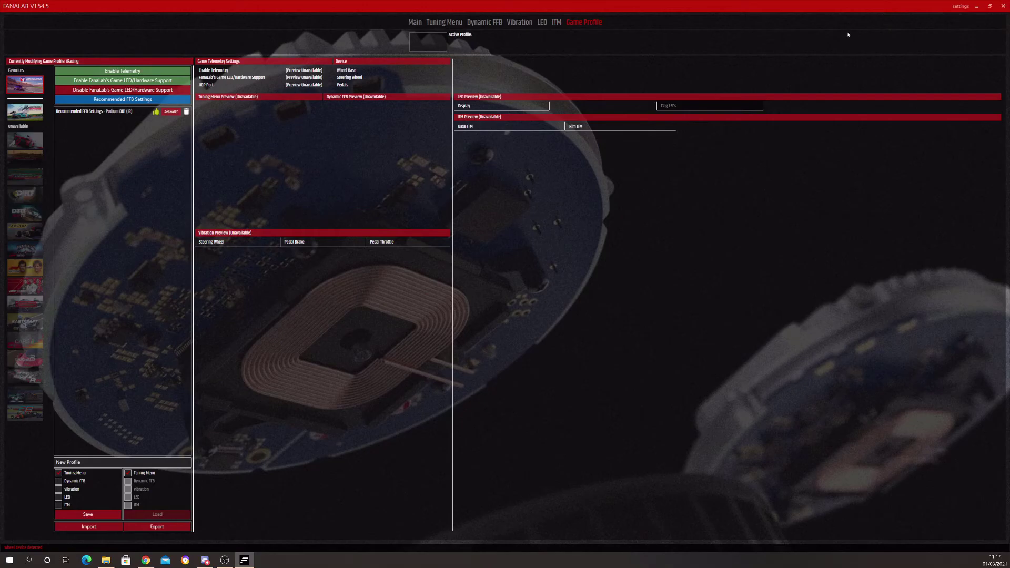
pyautogui.click(416, 22)
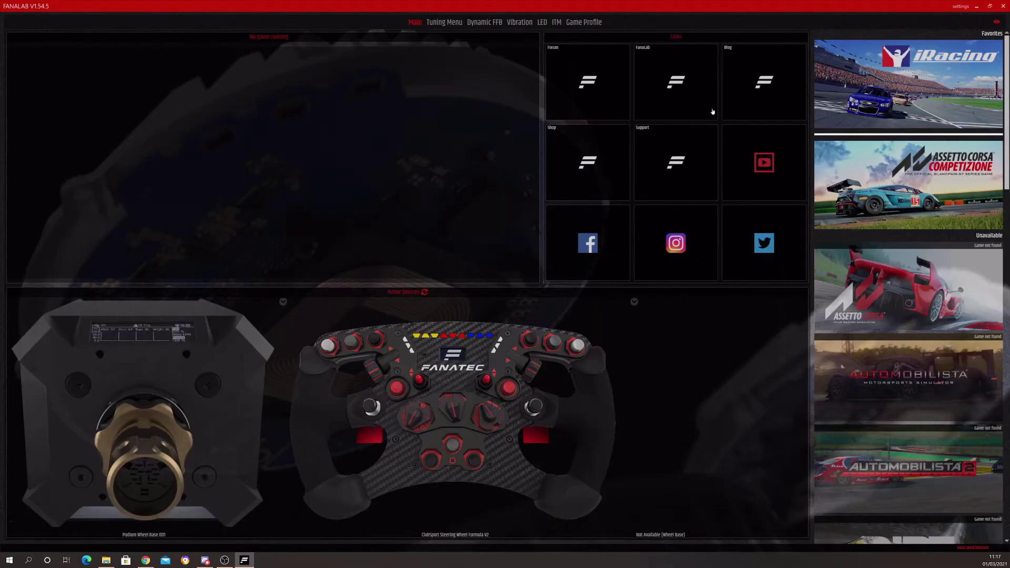
pyautogui.click(990, 6)
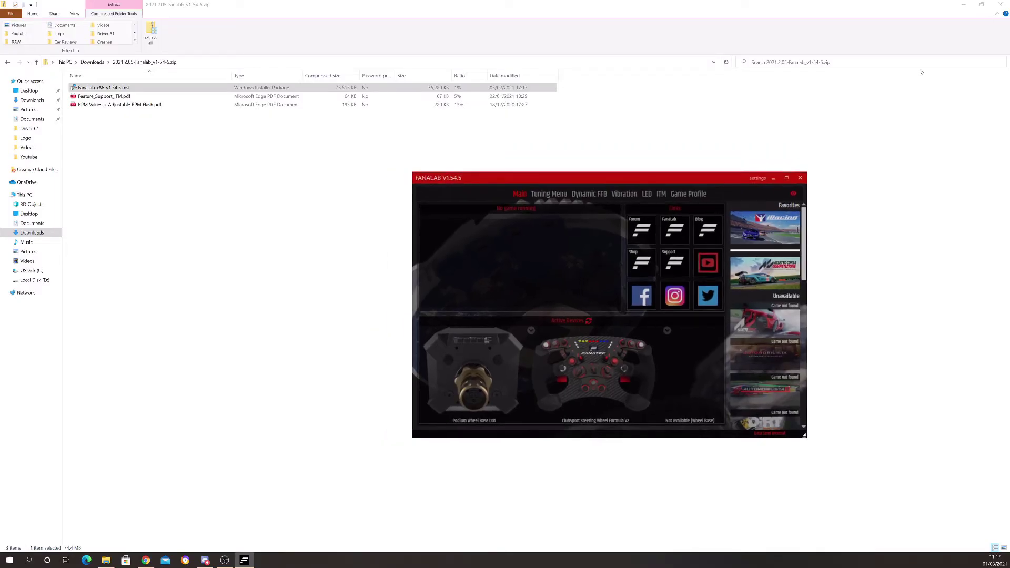